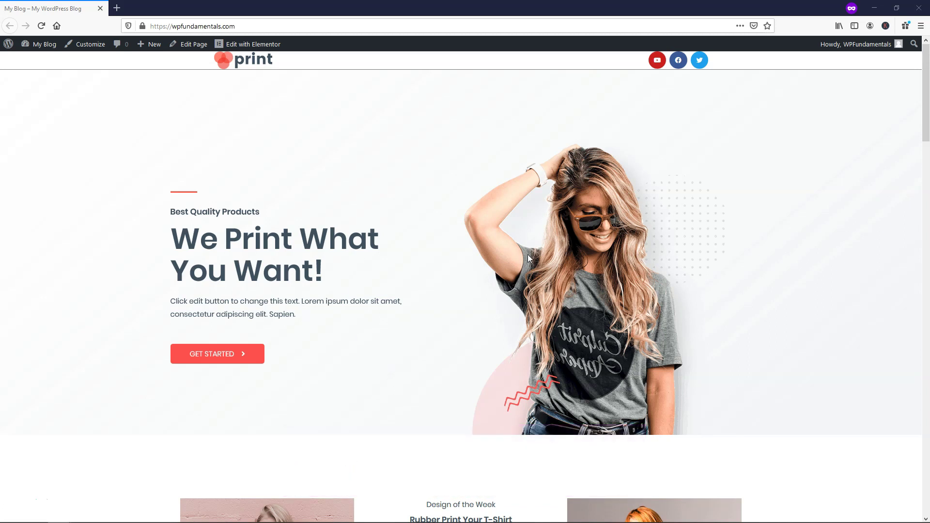
# Open the homepage in the Elementor editor
pyautogui.scroll(-15, 512, 233)
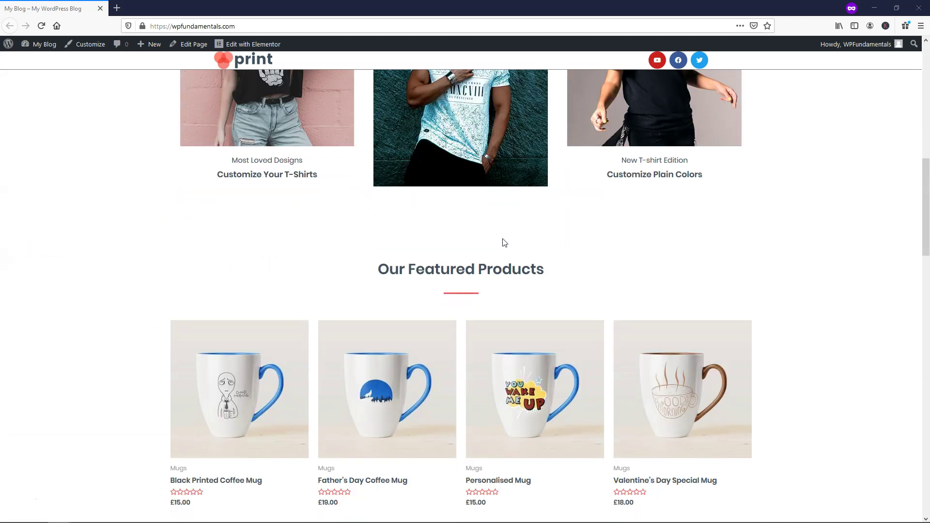
pyautogui.scroll(-15, 502, 240)
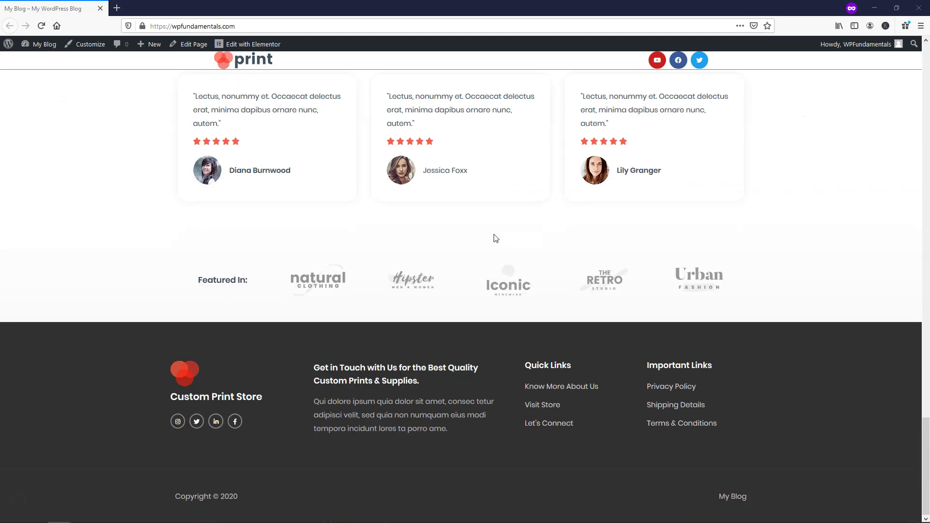
pyautogui.scroll(15, 495, 237)
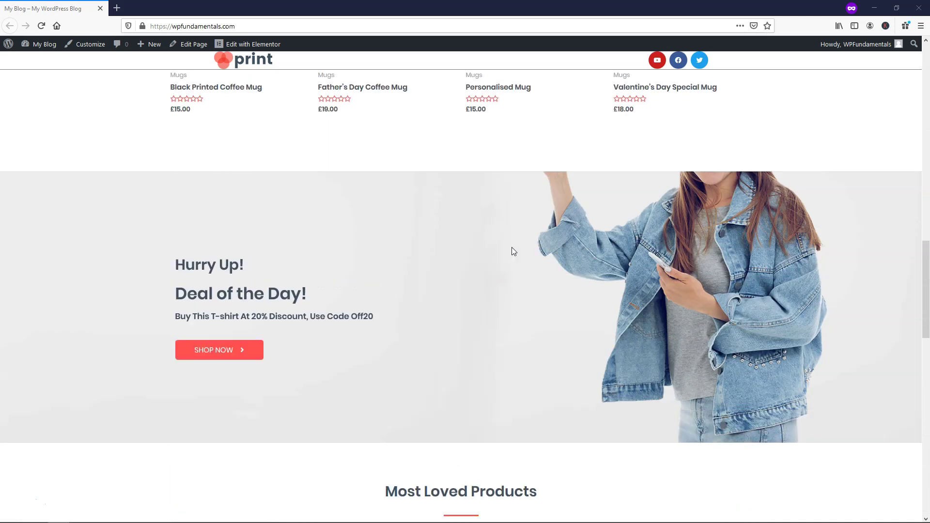
pyautogui.scroll(-2, 513, 251)
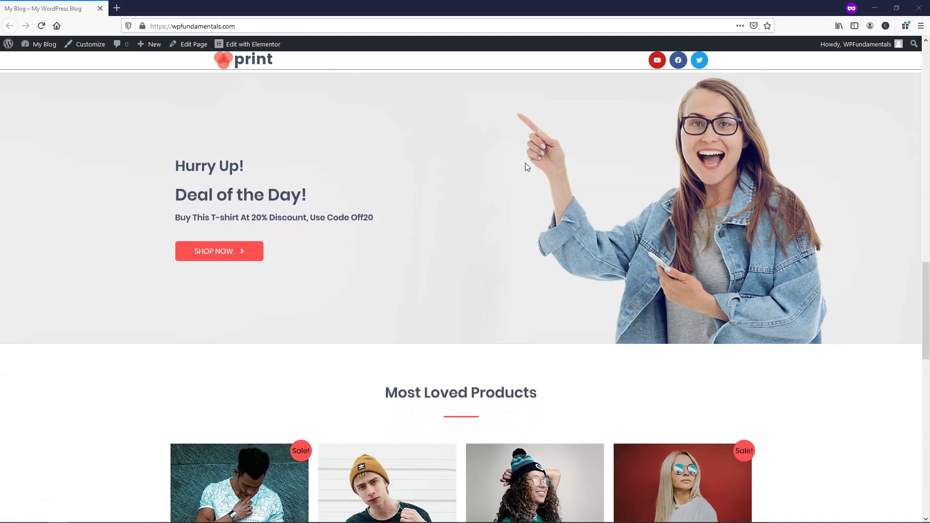
pyautogui.scroll(-4, 525, 163)
pyautogui.scroll(1, 527, 167)
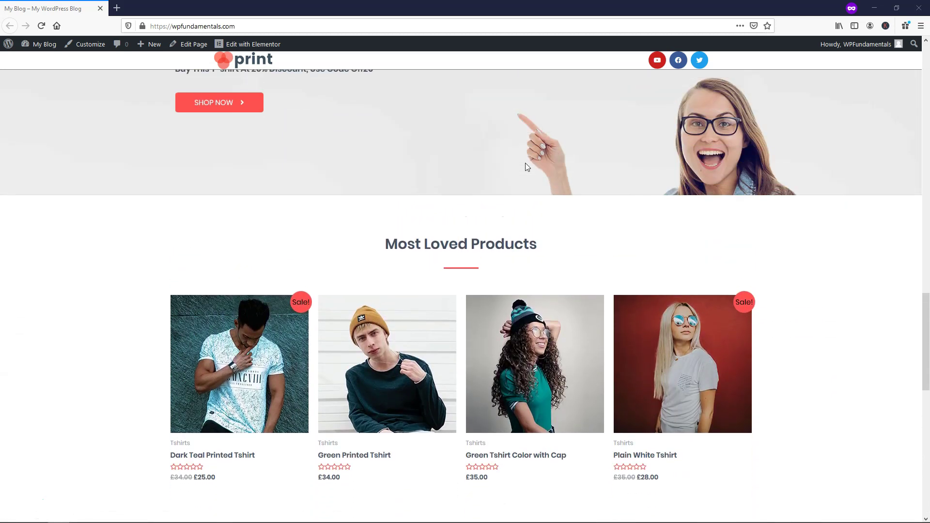
pyautogui.scroll(6, 491, 139)
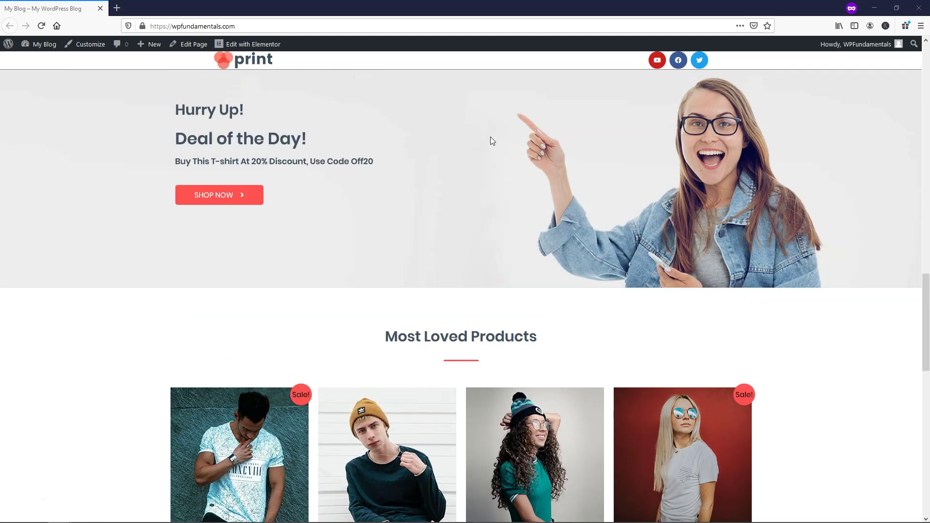
pyautogui.scroll(-3, 490, 141)
pyautogui.scroll(-2, 490, 138)
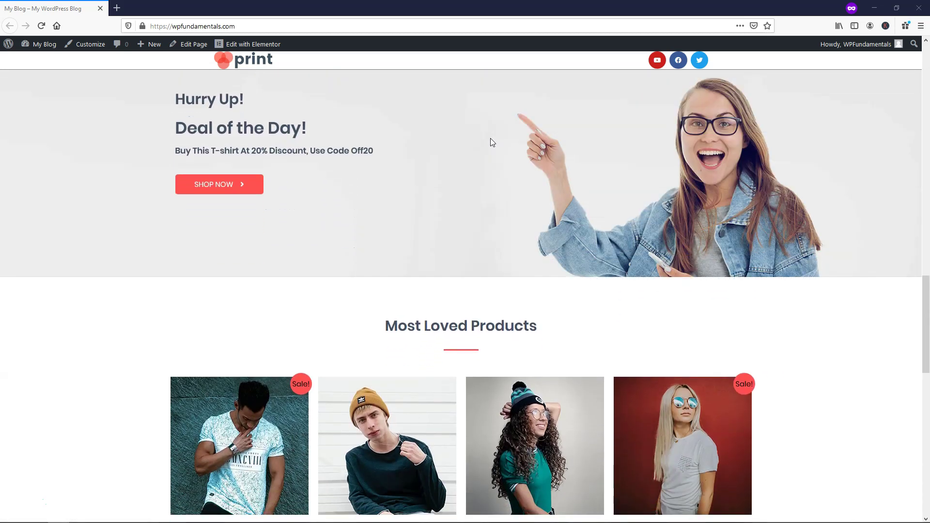
pyautogui.scroll(1, 490, 138)
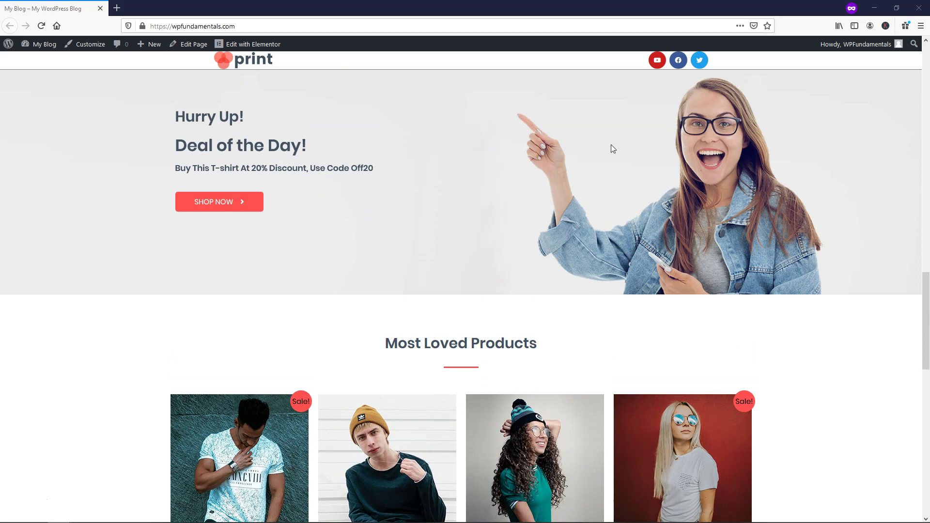
pyautogui.scroll(-12, 612, 145)
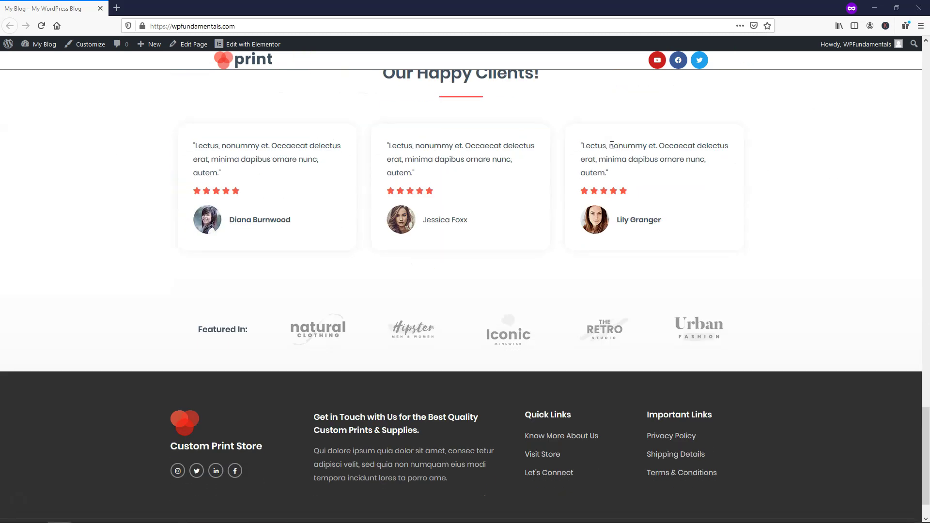
pyautogui.scroll(-1, 612, 146)
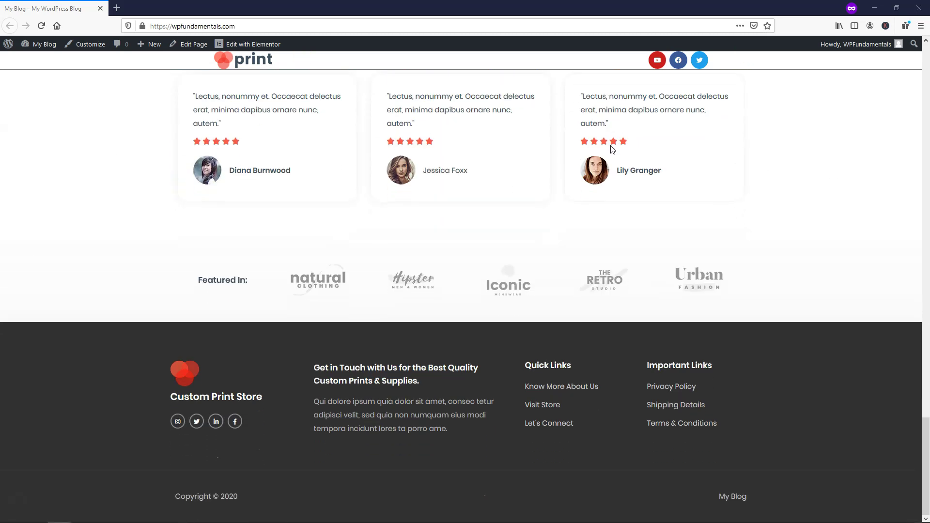
pyautogui.click(266, 44)
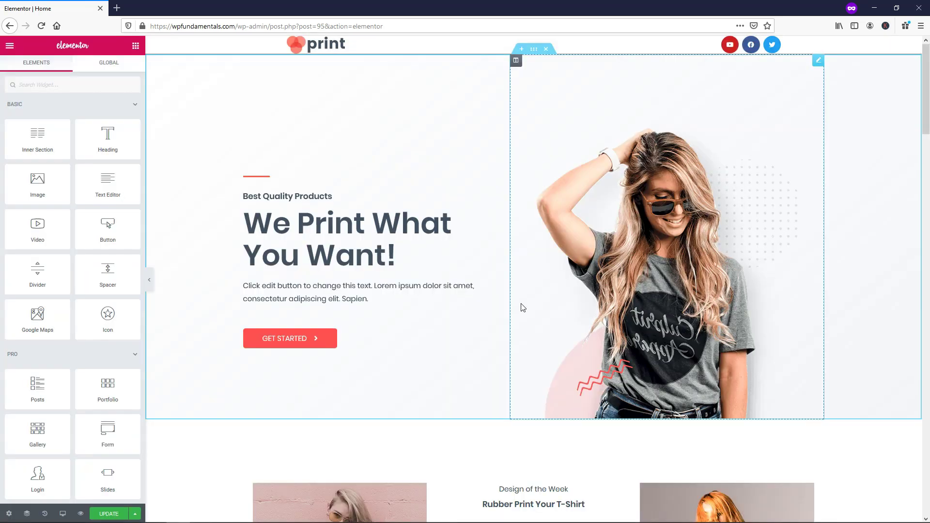
# Add a Classic Call to Action widget in a new section below the Featured In logos
pyautogui.scroll(-15, 523, 308)
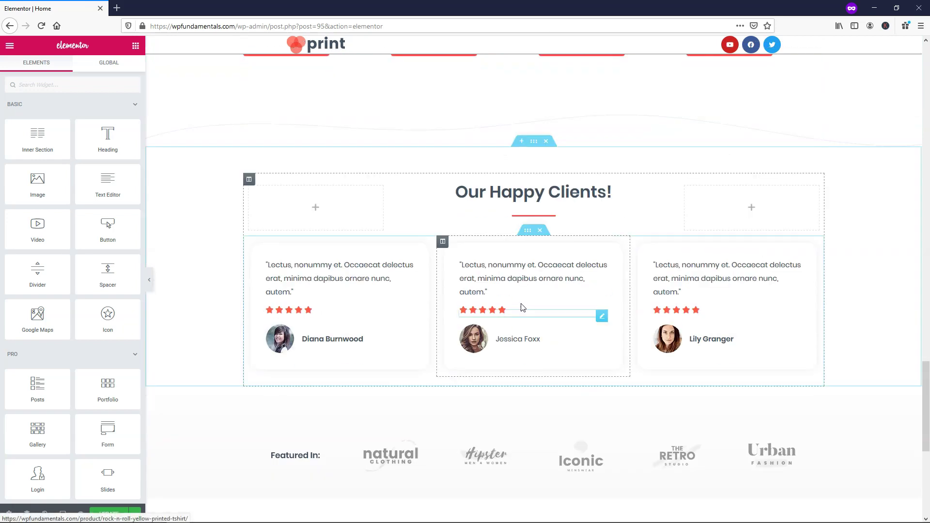
pyautogui.scroll(-6, 522, 307)
pyautogui.click(521, 239)
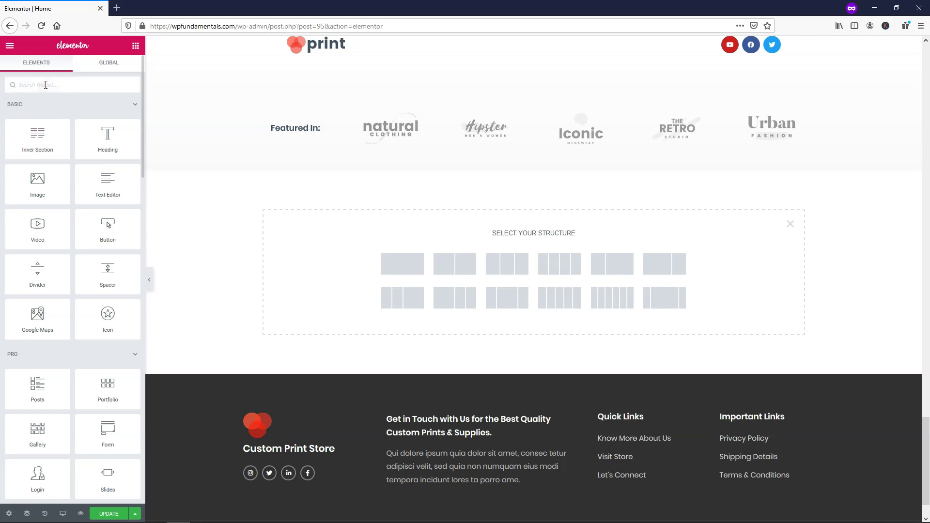
pyautogui.click(45, 85)
pyautogui.write('call')
pyautogui.moveTo(38, 118); pyautogui.dragTo(359, 232)
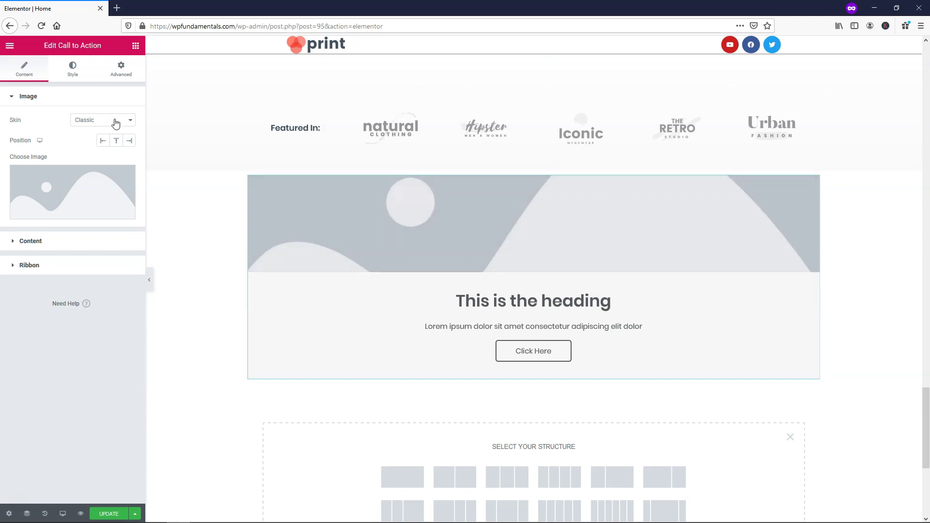
pyautogui.click(110, 122)
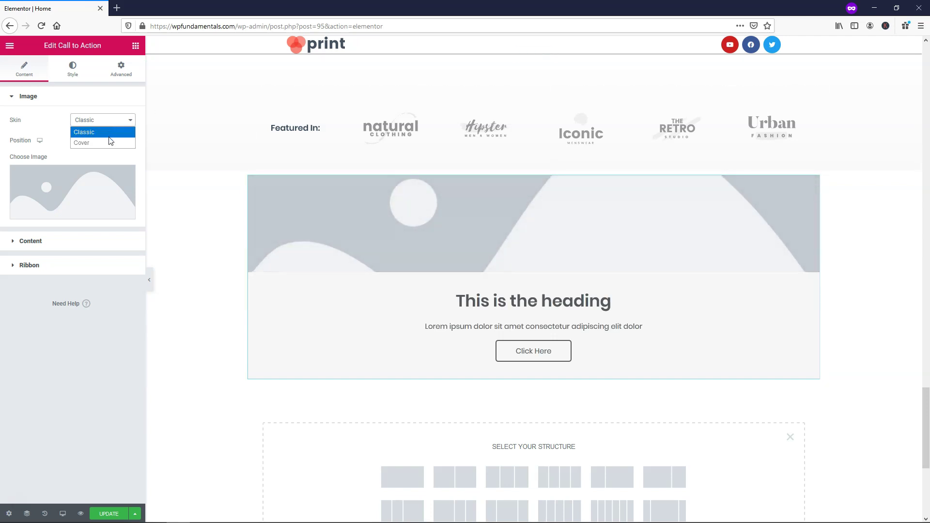
pyautogui.click(110, 101)
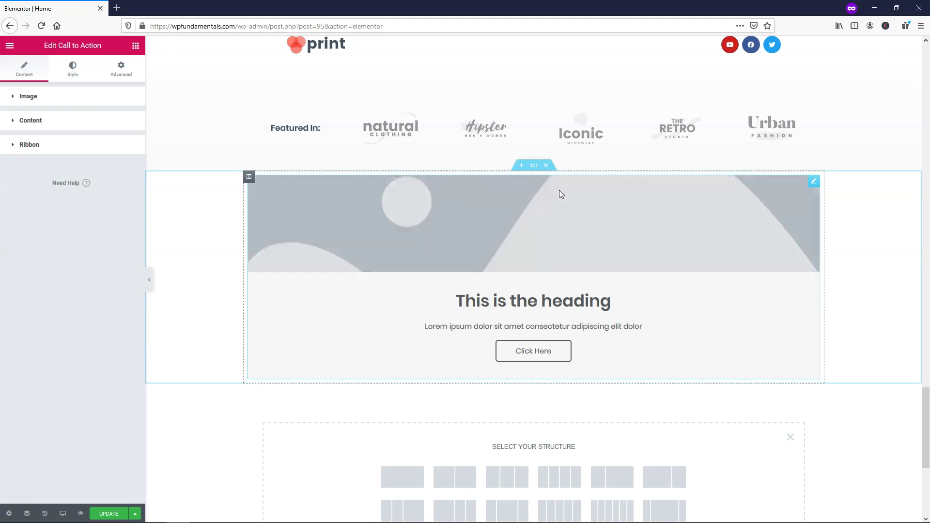
# Stretch the Call to Action section, with Full Width content and No Gap columns
pyautogui.rightClick(534, 168)
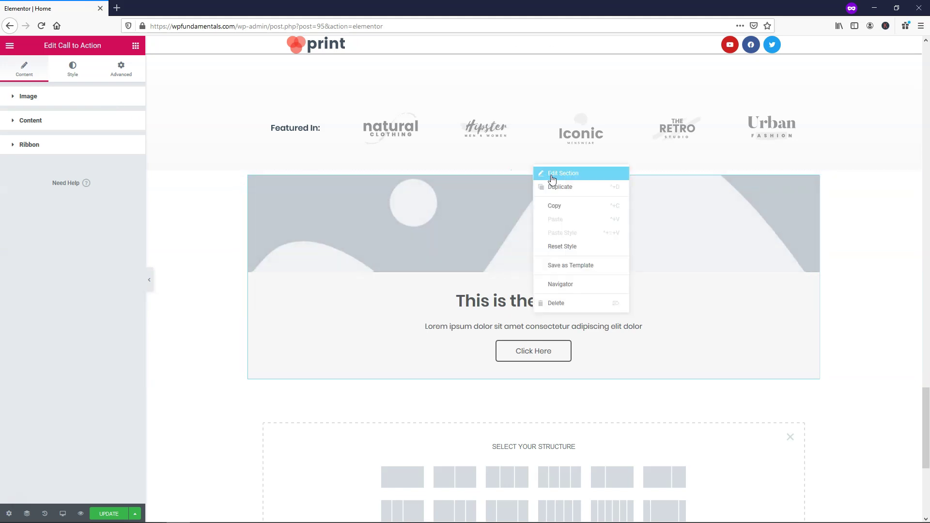
pyautogui.click(552, 174)
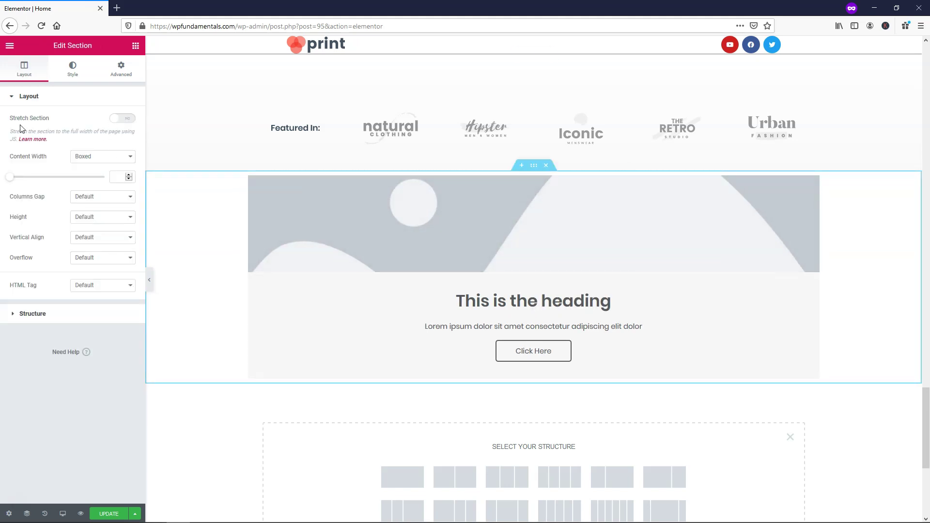
pyautogui.click(131, 120)
pyautogui.click(119, 156)
pyautogui.click(105, 180)
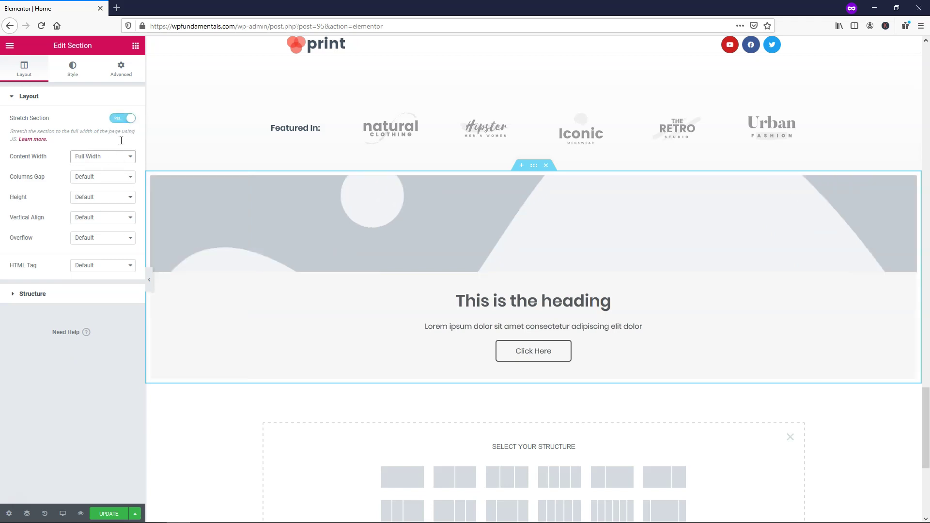
pyautogui.click(107, 179)
pyautogui.click(100, 202)
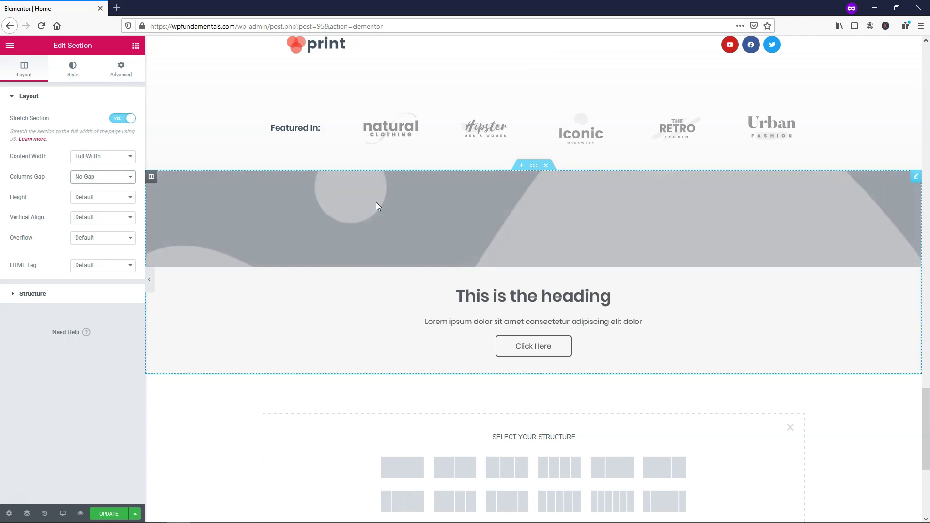
# Set the Call to Action image to the Sale-2.jpg t-shirt photo, keeping the Classic skin
pyautogui.rightClick(420, 209)
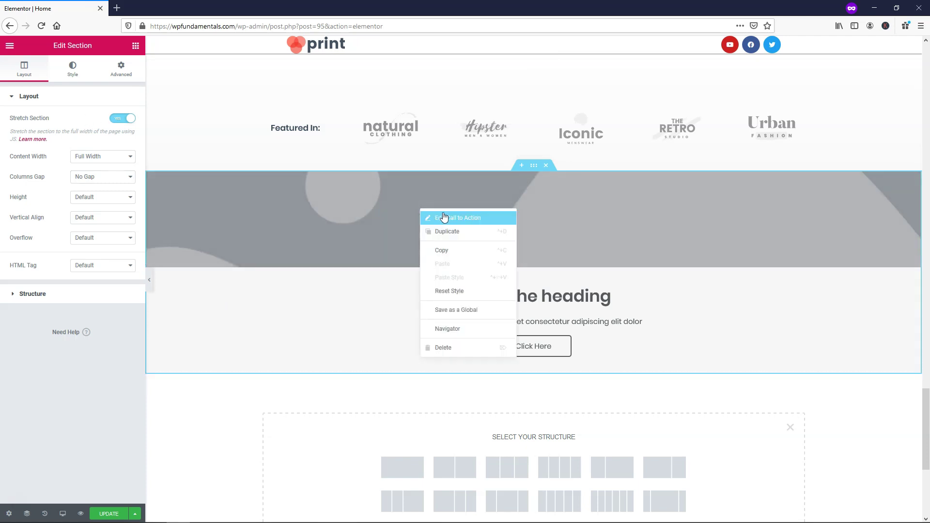
pyautogui.click(450, 217)
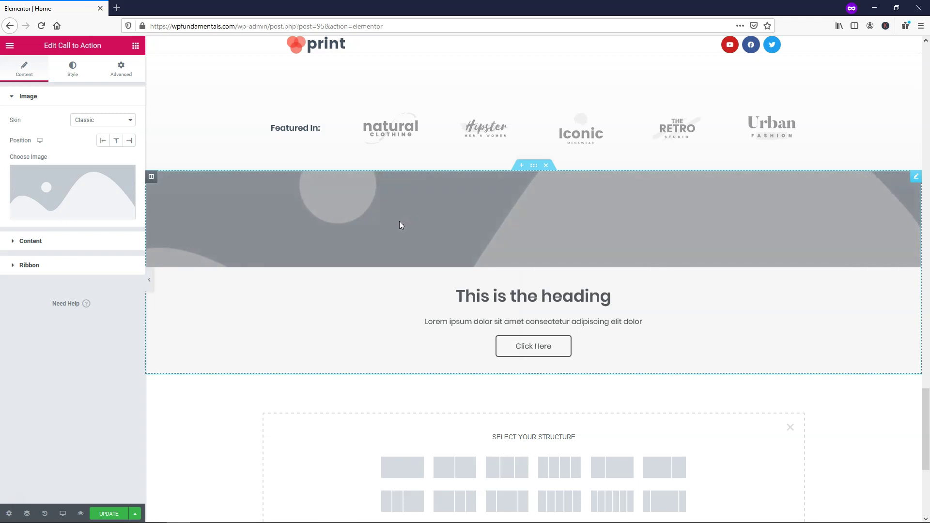
pyautogui.moveTo(66, 184)
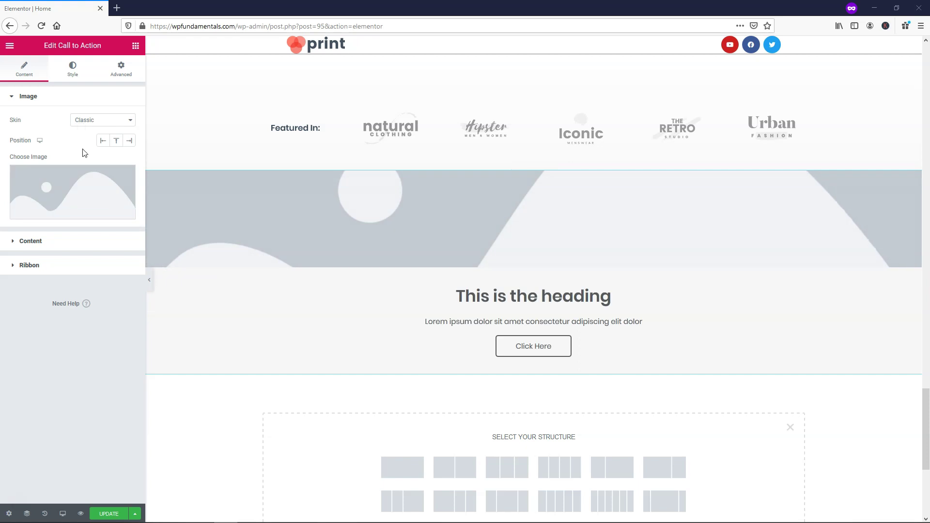
pyautogui.click(94, 125)
pyautogui.click(95, 127)
pyautogui.moveTo(67, 185)
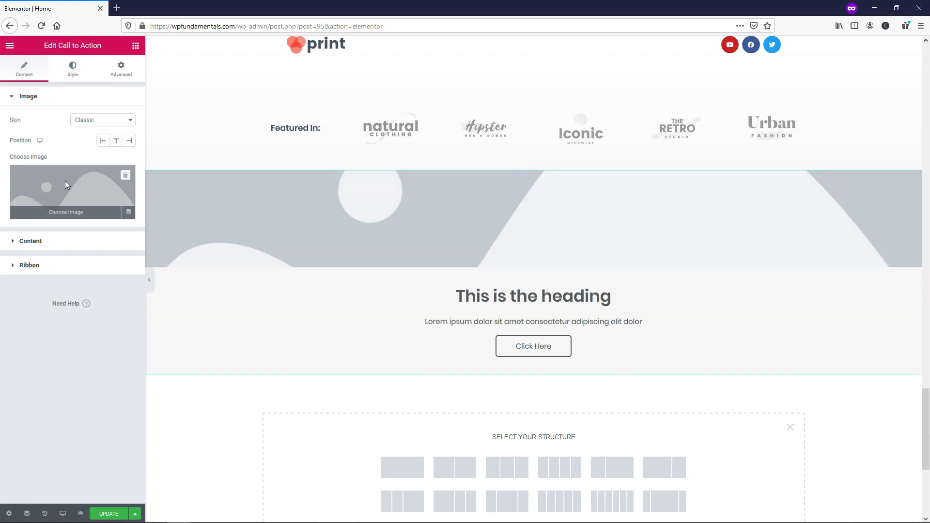
pyautogui.click(66, 185)
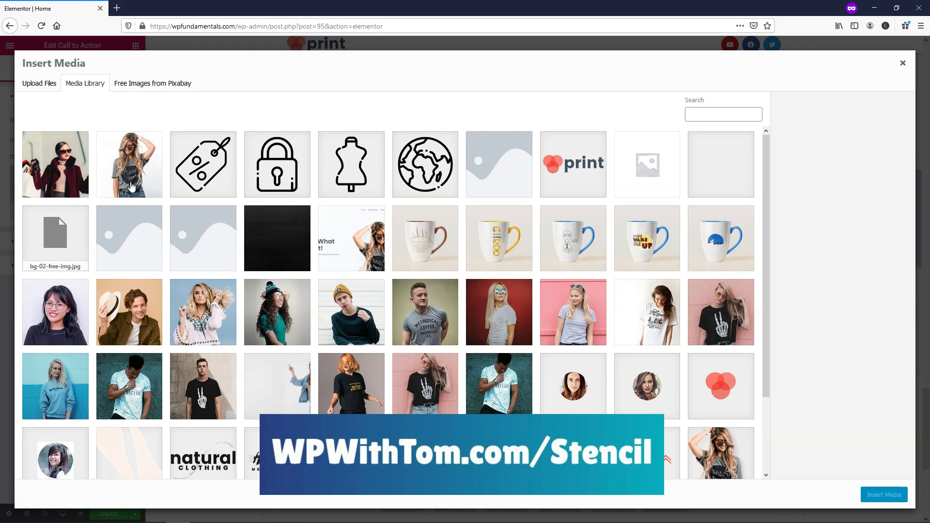
pyautogui.click(132, 185)
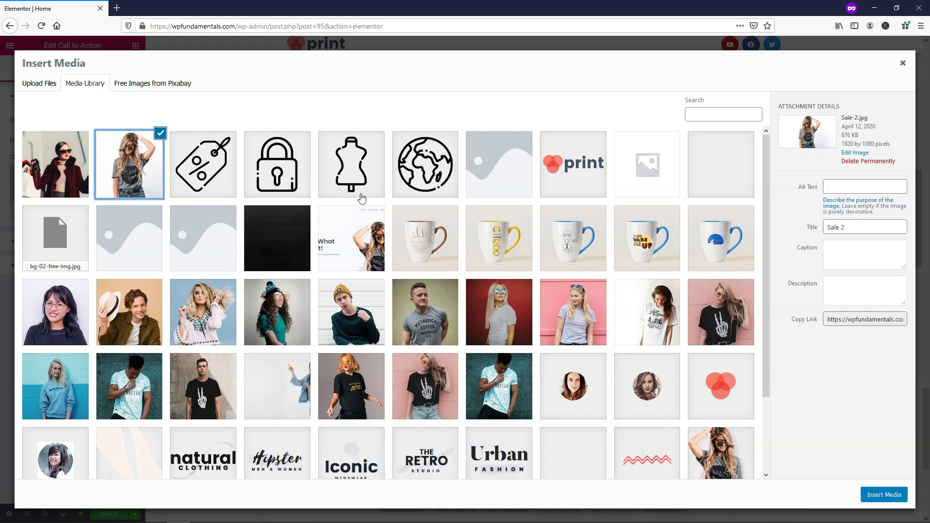
pyautogui.click(882, 494)
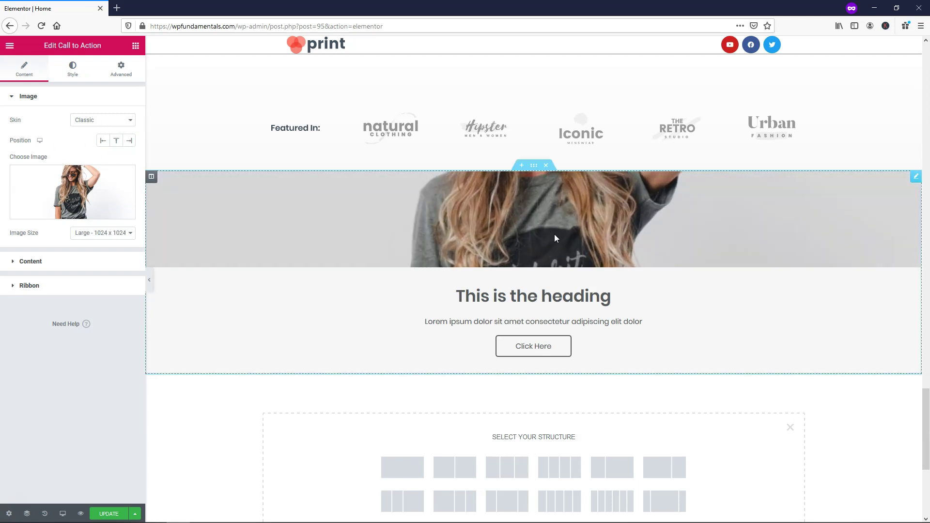
# Set the image position to Right, after briefly trying Left
pyautogui.scroll(3, 559, 234)
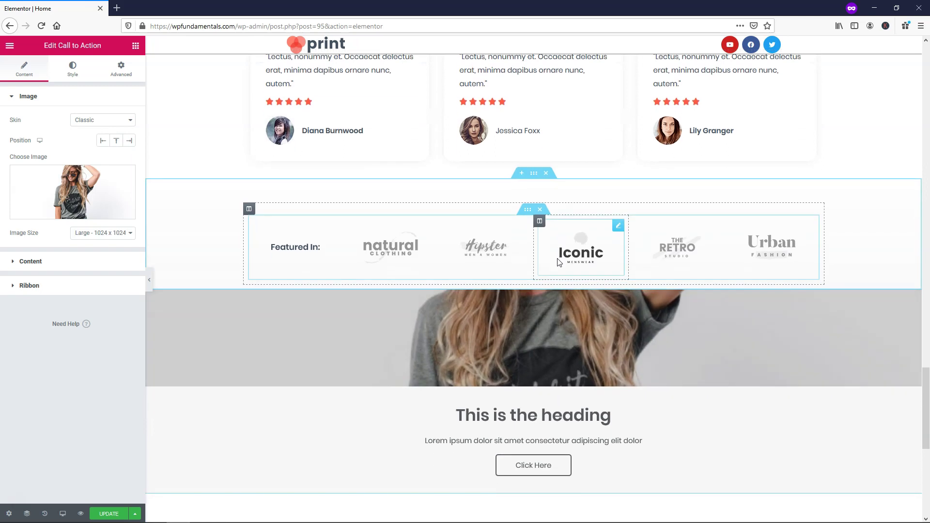
pyautogui.scroll(-1, 559, 279)
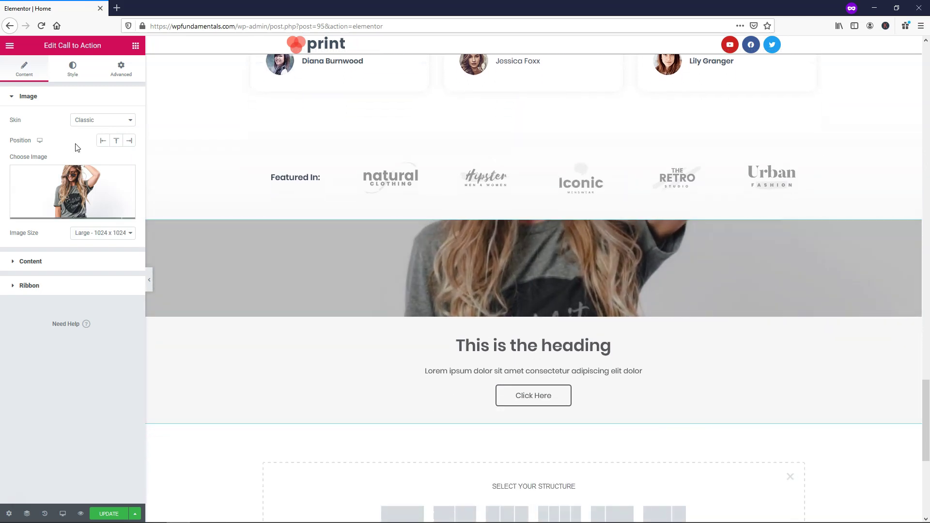
pyautogui.click(103, 142)
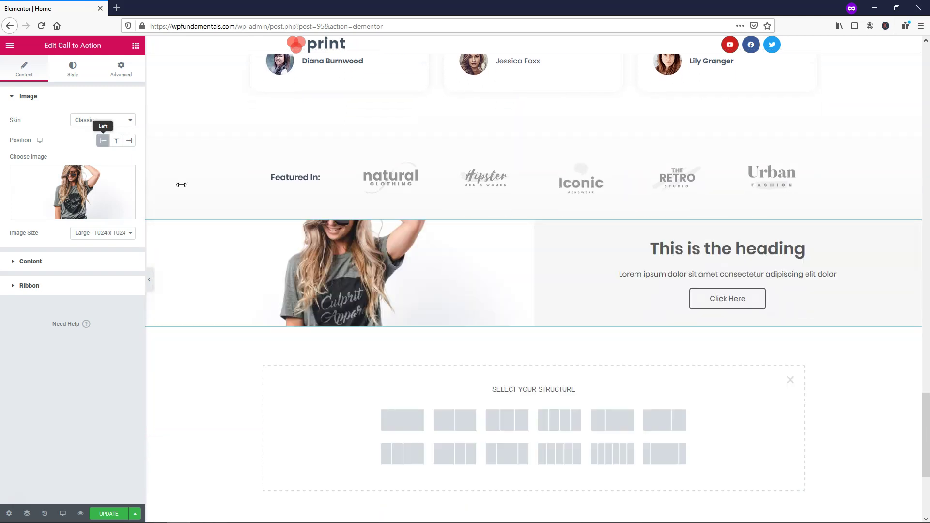
pyautogui.click(129, 142)
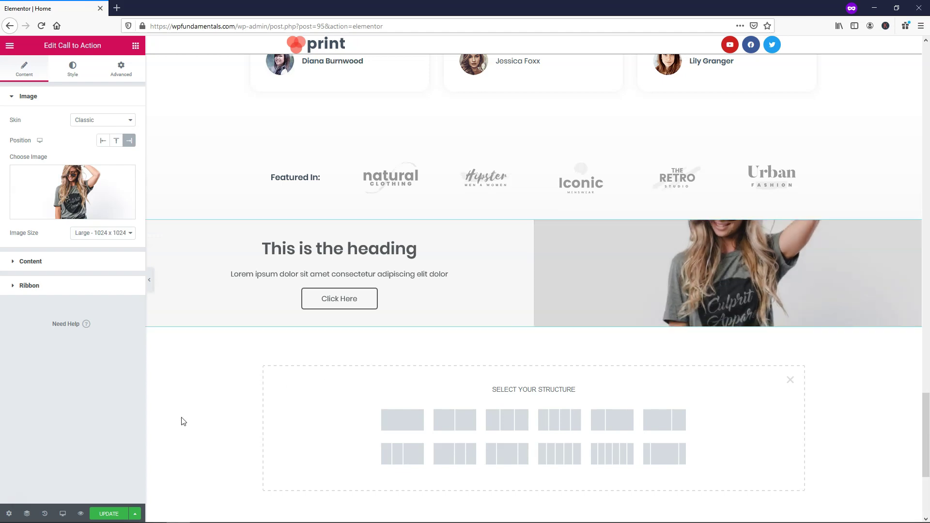
pyautogui.click(62, 515)
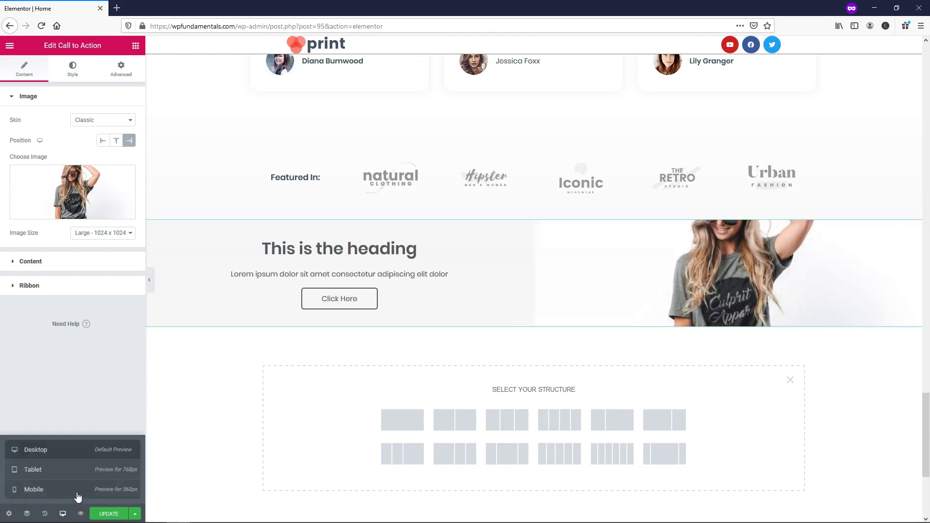
# Preview tablet and mobile, set the mobile image position to Top, then return to desktop
pyautogui.click(71, 471)
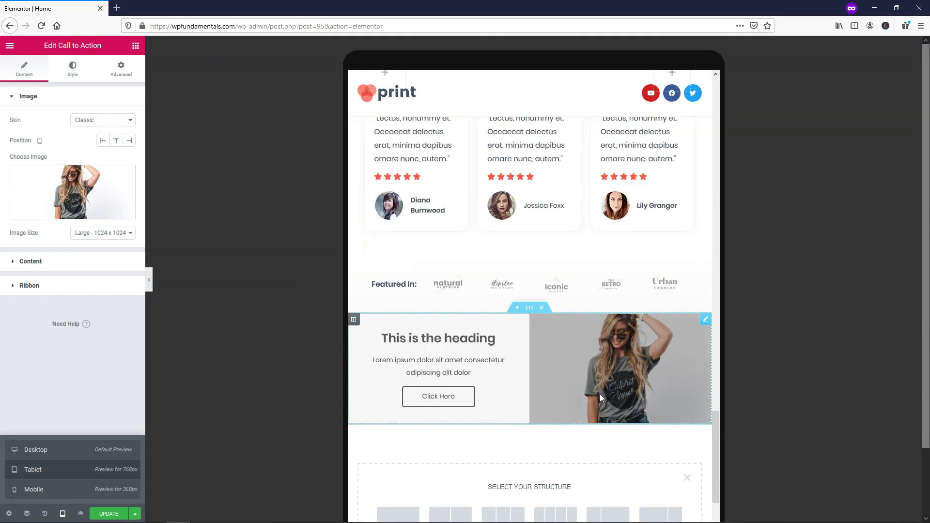
pyautogui.click(78, 490)
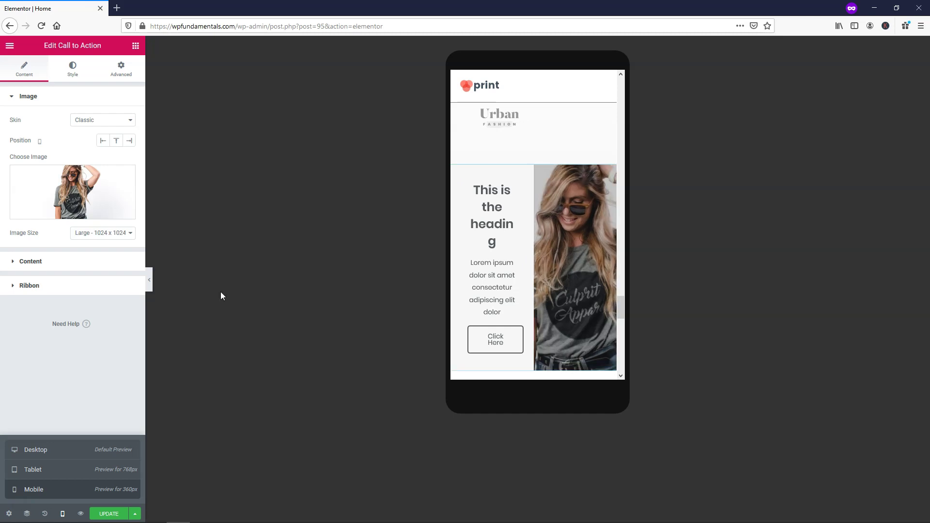
pyautogui.click(116, 141)
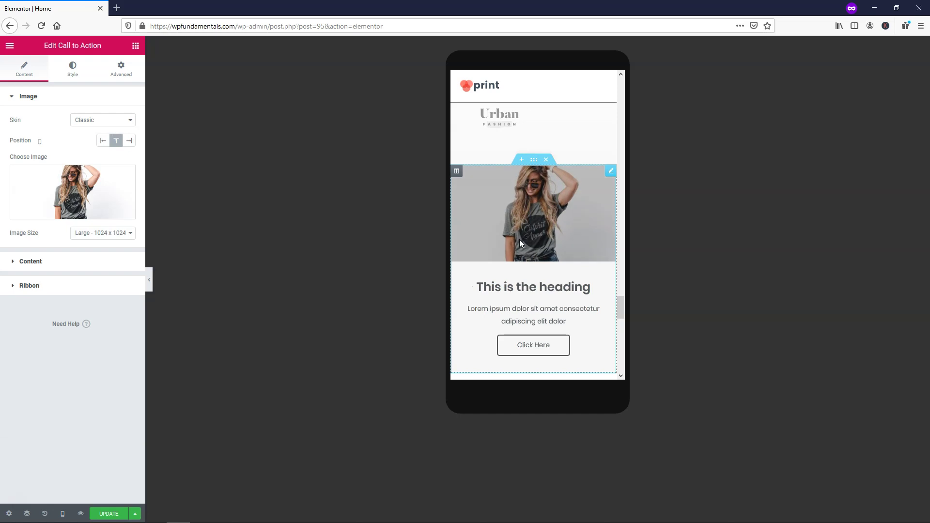
pyautogui.click(129, 141)
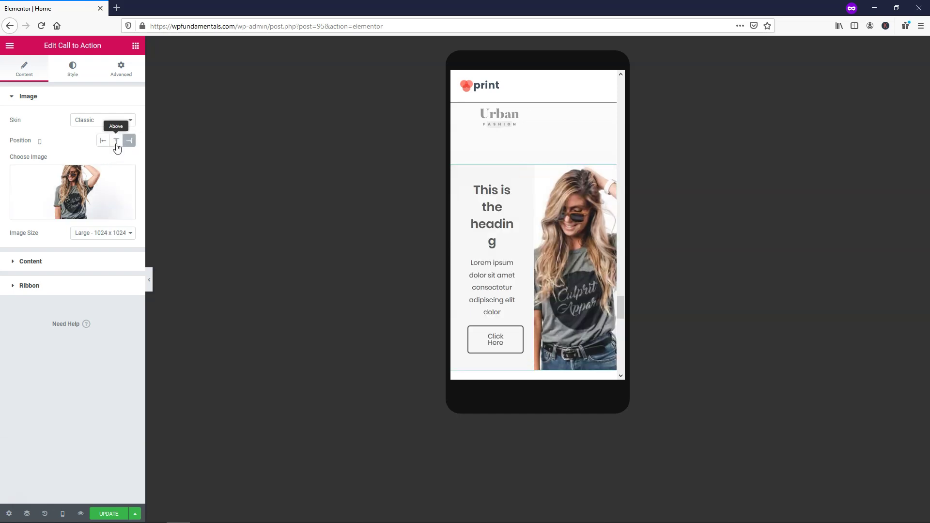
pyautogui.click(116, 141)
pyautogui.click(71, 509)
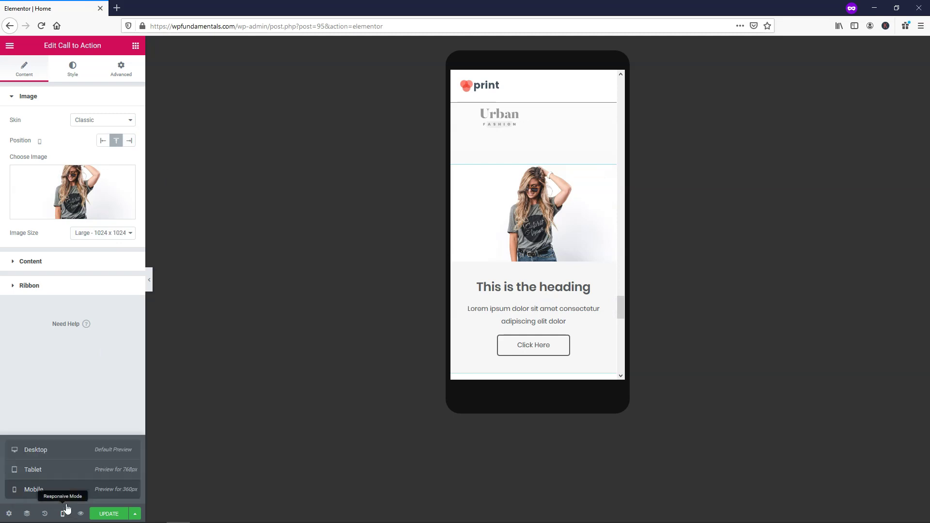
pyautogui.click(73, 453)
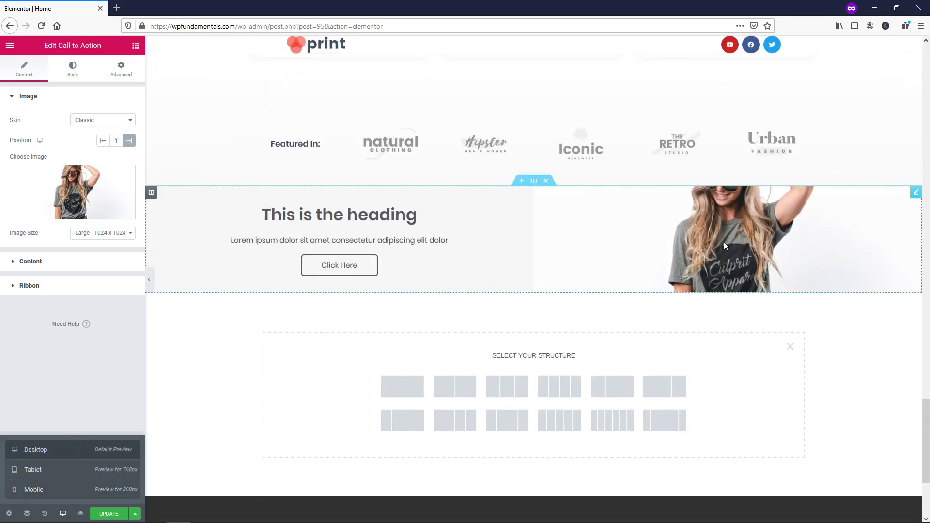
# Change the title to 'Summer Sale', the description to 'Be sure to take advantage of our summer savings!', and the button to 'Save Big!'
pyautogui.scroll(2, 634, 291)
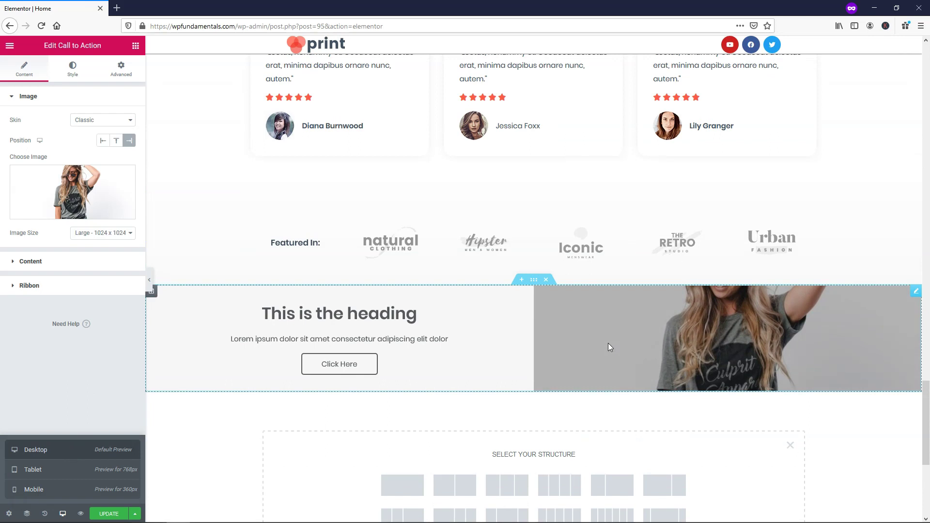
pyautogui.click(40, 263)
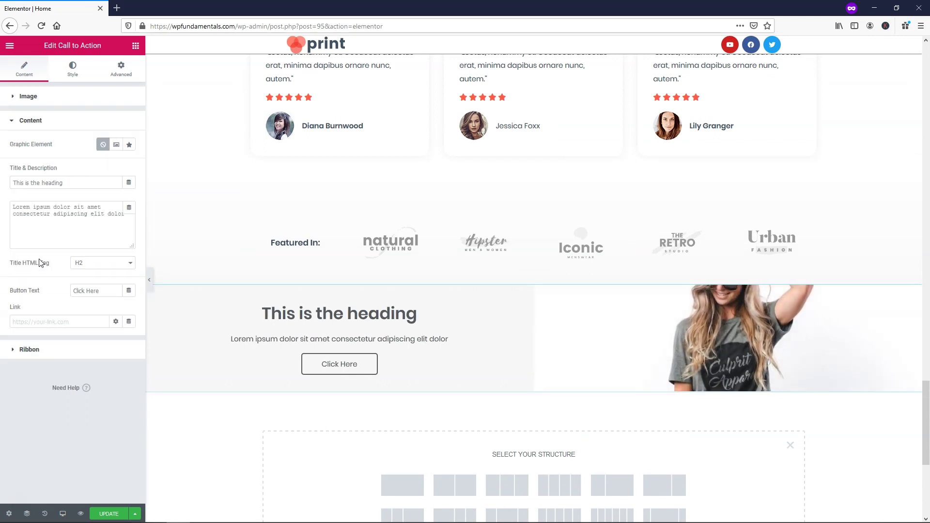
pyautogui.click(29, 186)
pyautogui.moveTo(63, 183); pyautogui.dragTo(7, 185)
pyautogui.write('S')
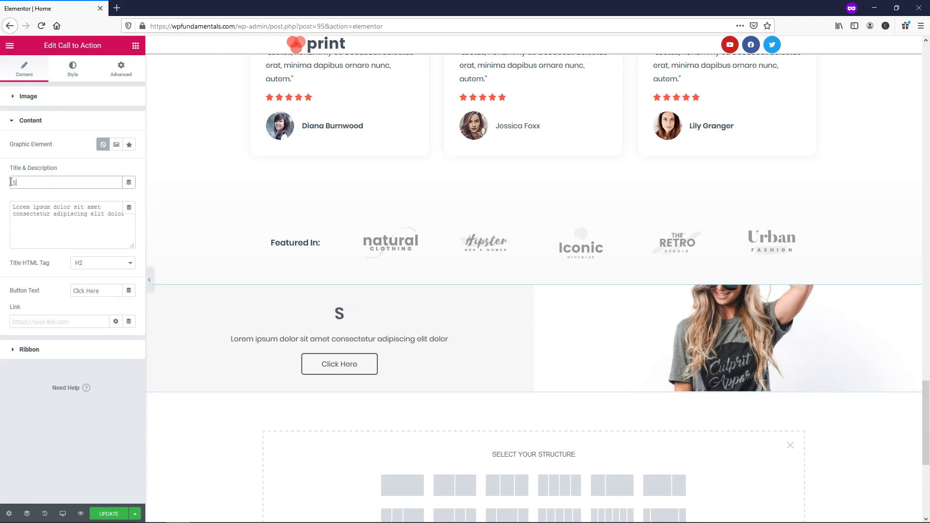
pyautogui.write('ummer Sale')
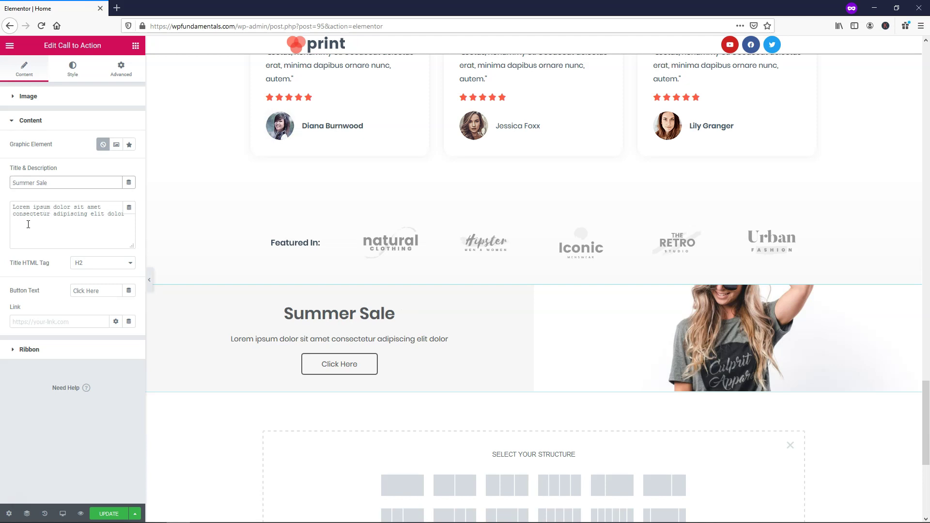
pyautogui.moveTo(137, 237); pyautogui.dragTo(10, 204)
pyautogui.write('Be sure to take advantage of our summer savings!')
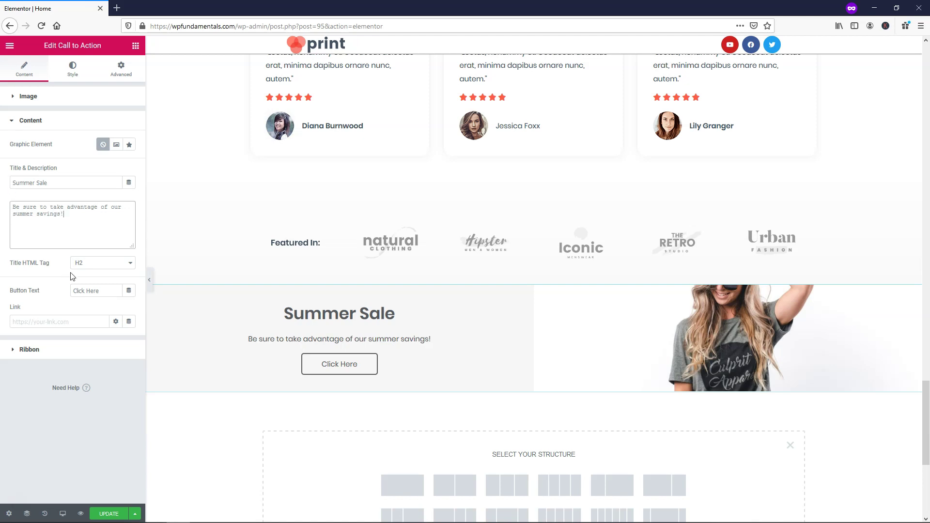
pyautogui.moveTo(103, 293); pyautogui.dragTo(66, 293)
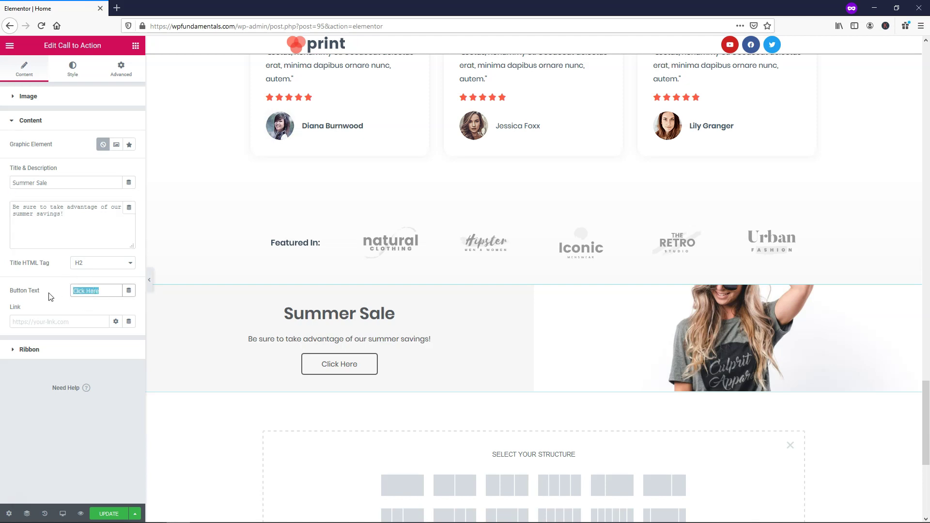
pyautogui.write('Save Big!')
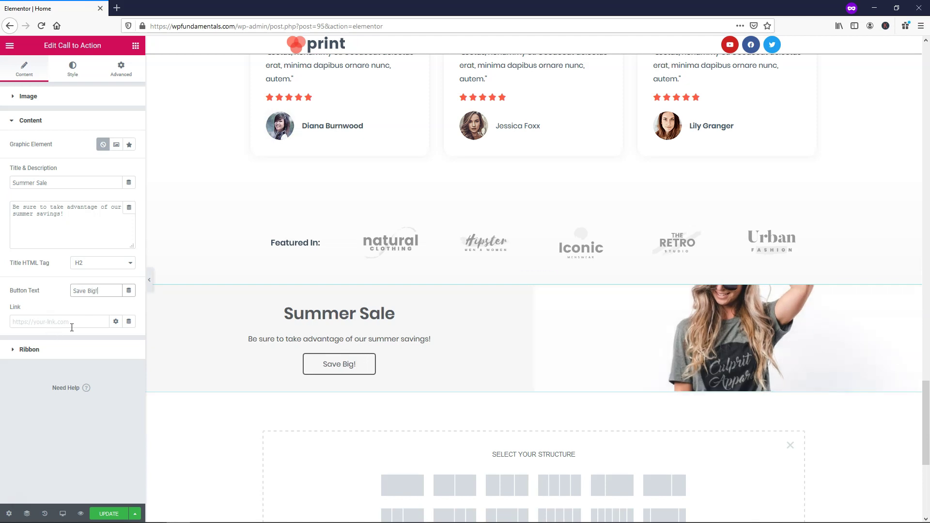
# Add a 'Save Big' ribbon positioned Right, after trying Left
pyautogui.click(57, 350)
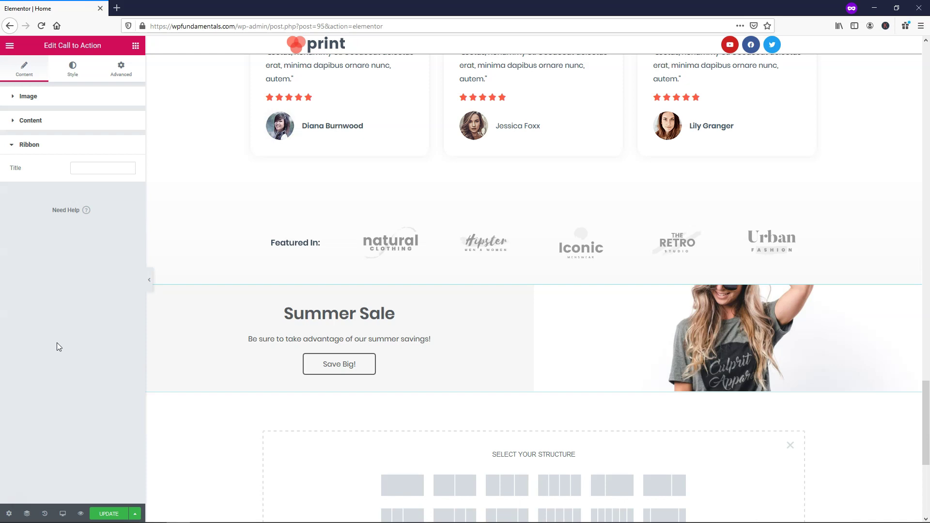
pyautogui.click(90, 173)
pyautogui.write('Sa')
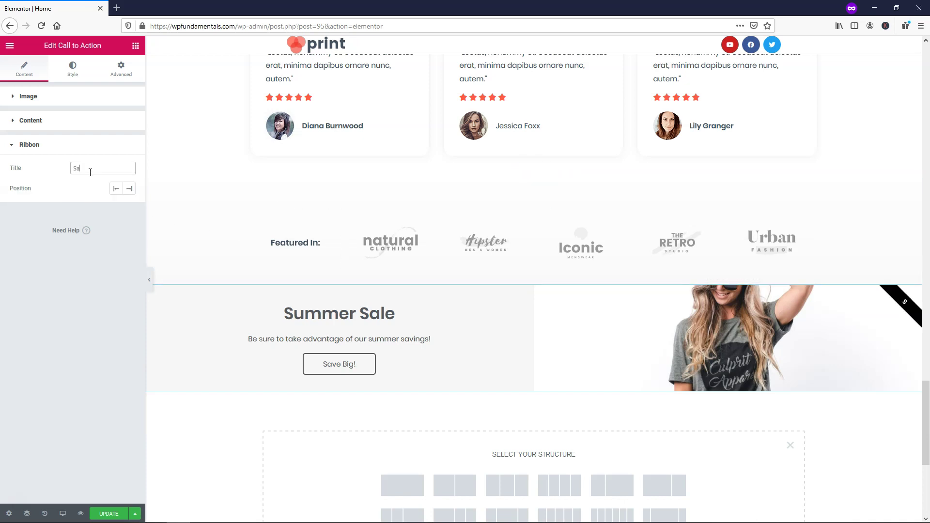
pyautogui.write('ve Big')
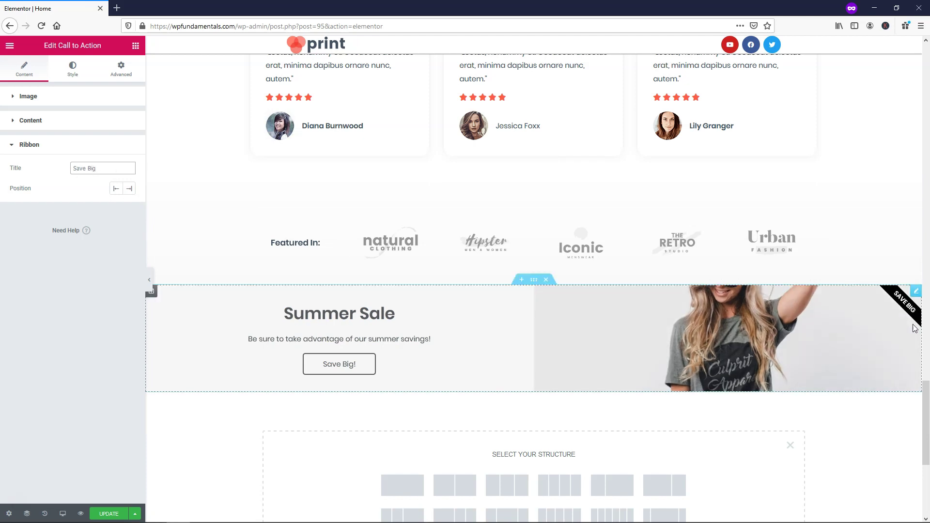
pyautogui.click(116, 188)
pyautogui.click(128, 189)
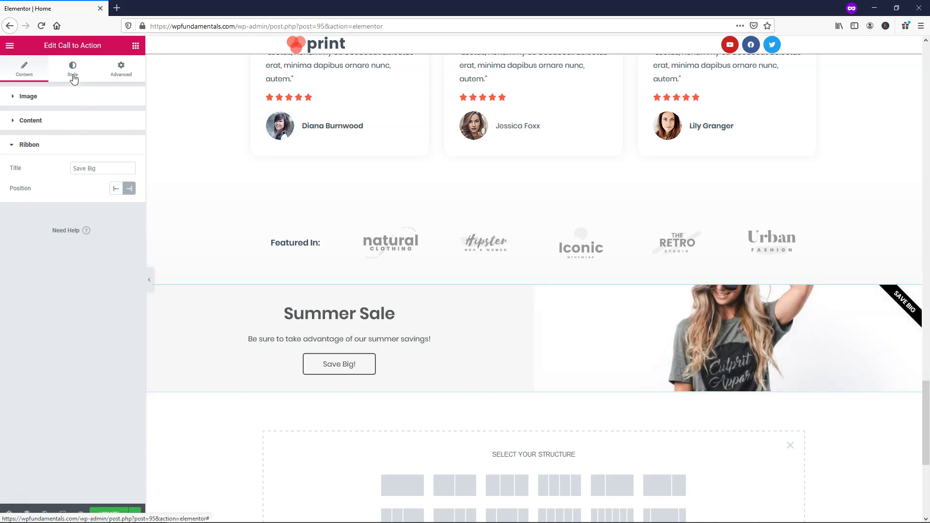
# In the box style settings, keep the text alignment centred after trying left and right
pyautogui.click(73, 79)
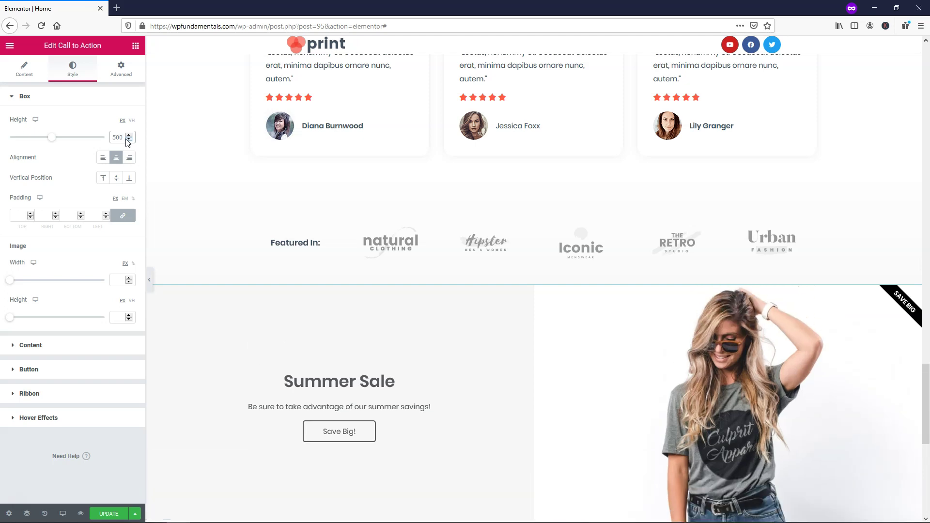
pyautogui.scroll(-2, 415, 255)
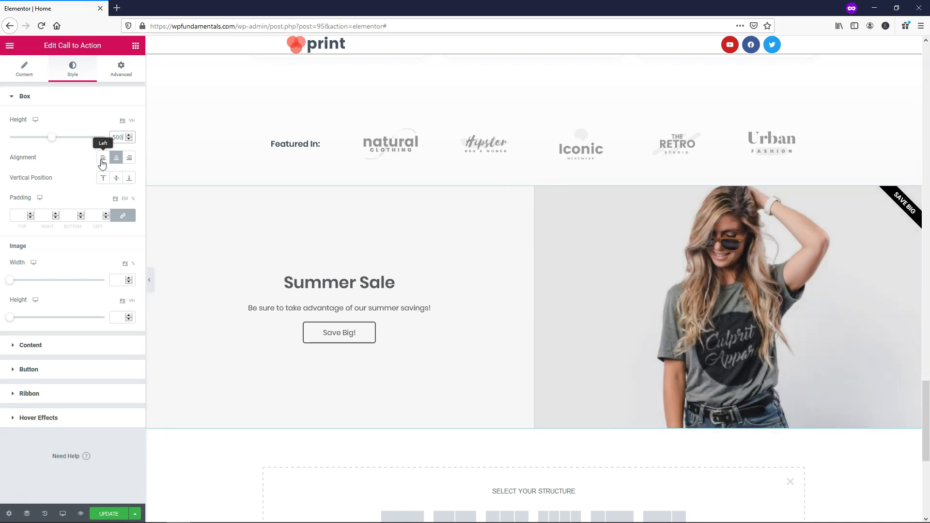
pyautogui.click(103, 157)
pyautogui.click(128, 162)
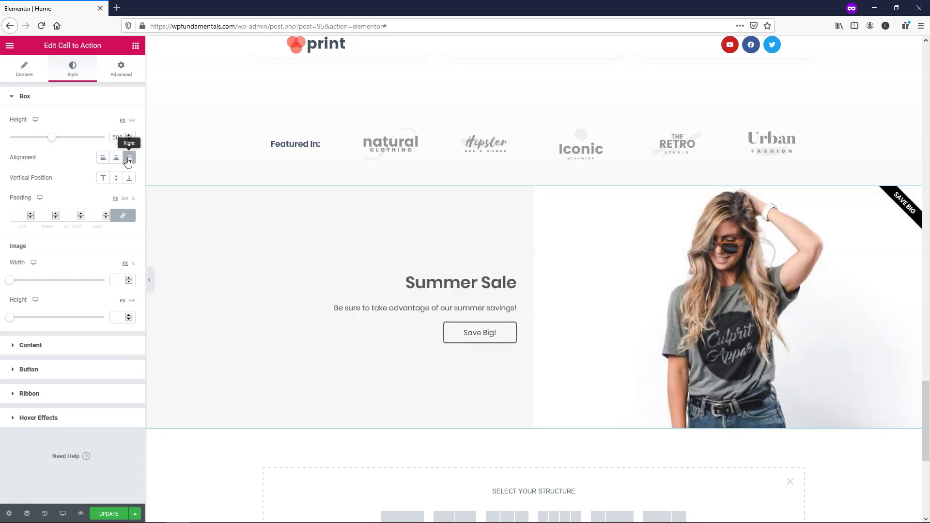
pyautogui.click(115, 161)
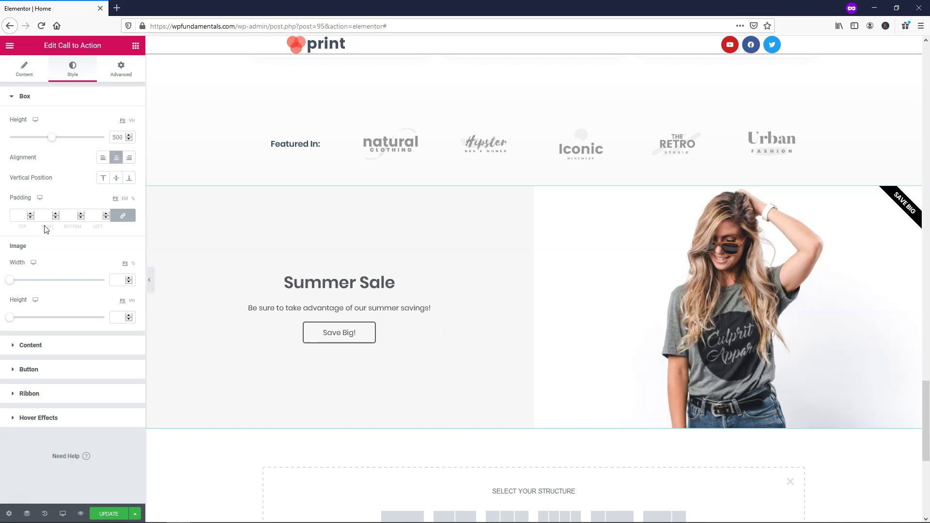
# Unlink the box padding and set the left padding back to 0 after trying 100
pyautogui.click(124, 216)
pyautogui.click(90, 215)
pyautogui.write('50')
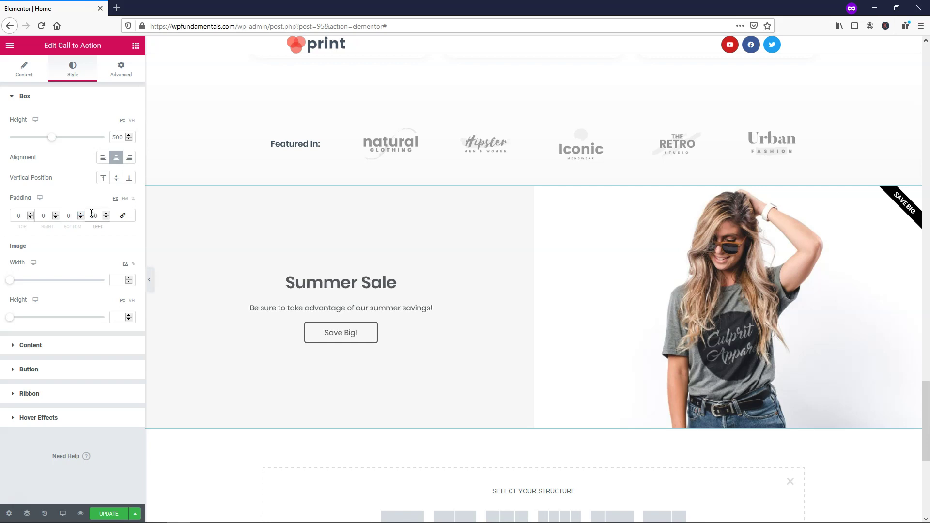
pyautogui.write('100')
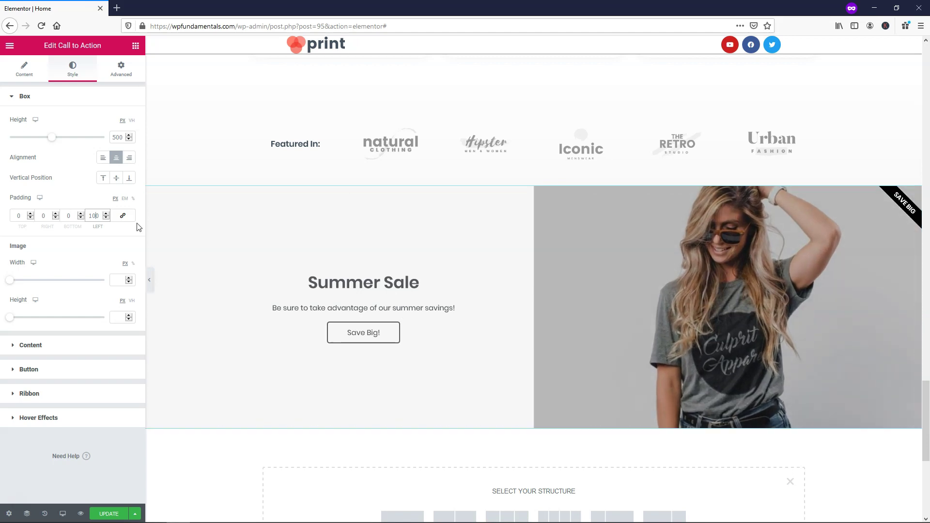
pyautogui.press('BackSpace')
pyautogui.press('BackSpace')
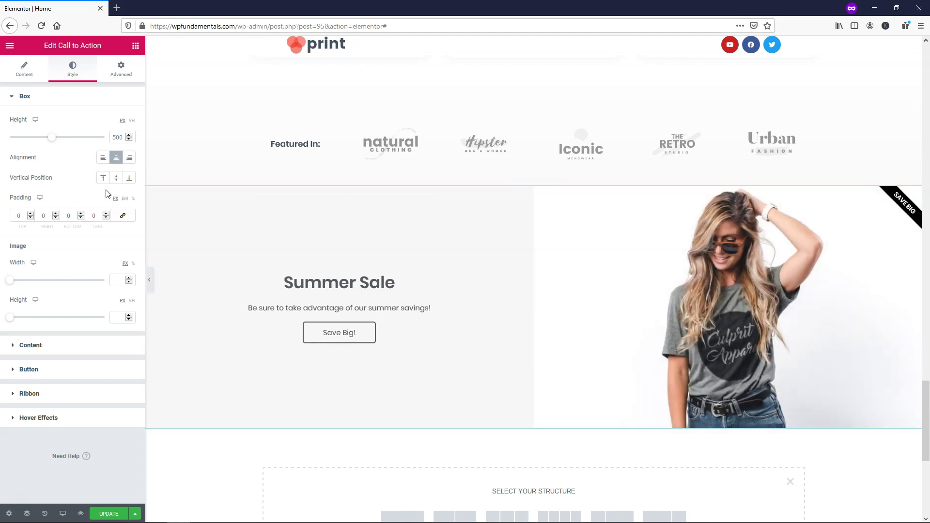
# Set the title colour to bright blue #00B3FF and copy its hex code
pyautogui.click(71, 346)
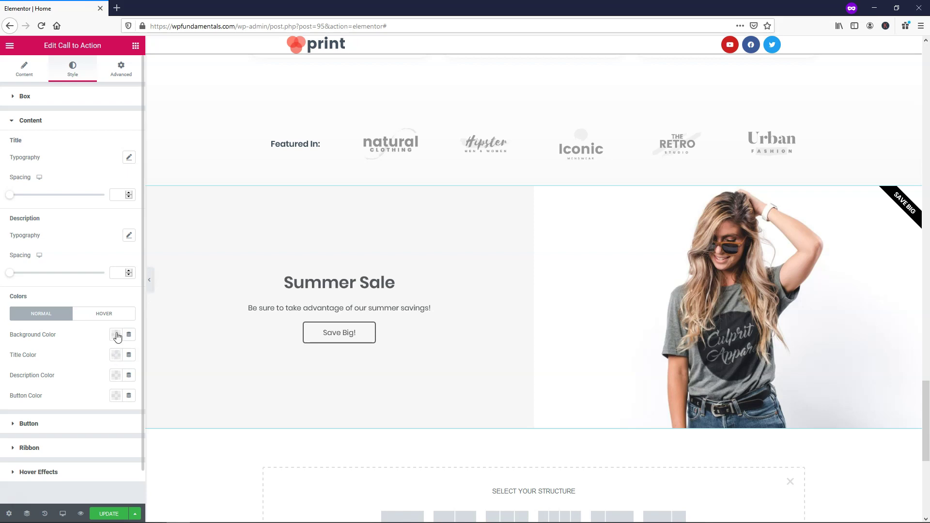
pyautogui.click(115, 357)
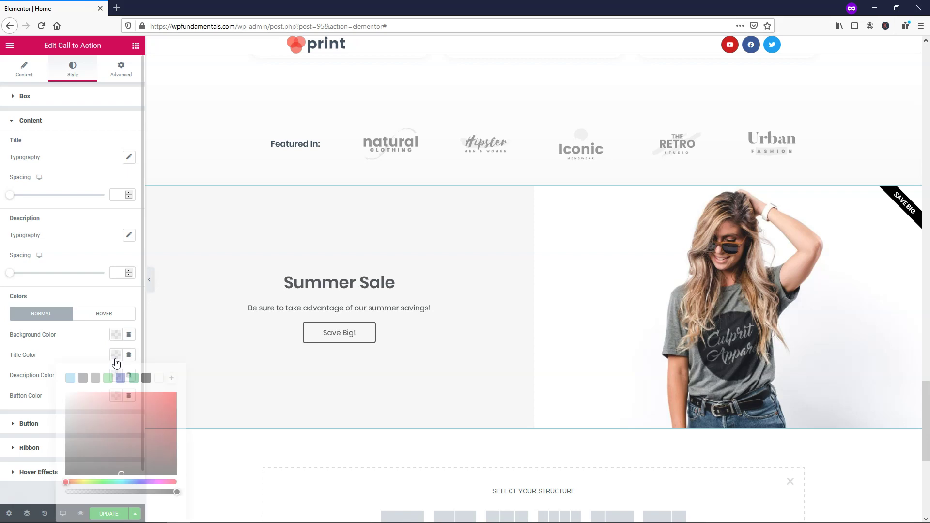
pyautogui.click(70, 378)
pyautogui.moveTo(128, 400); pyautogui.dragTo(177, 393)
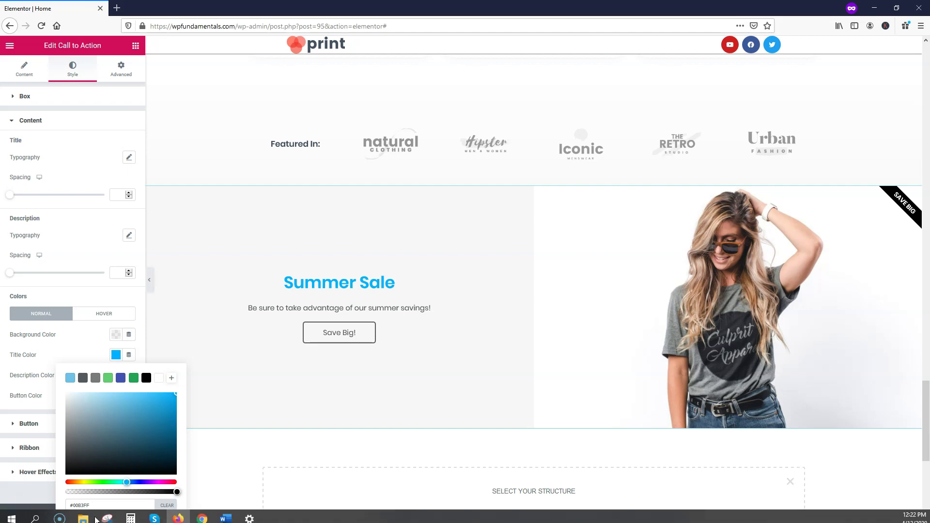
pyautogui.moveTo(92, 505); pyautogui.dragTo(69, 504)
pyautogui.hotkey('ctrl', 'c')
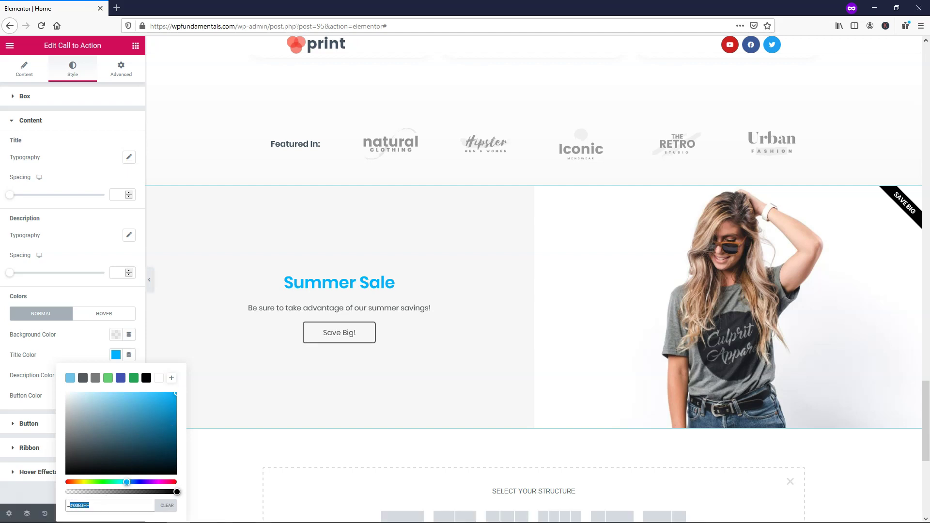
pyautogui.scroll(-3, 198, 226)
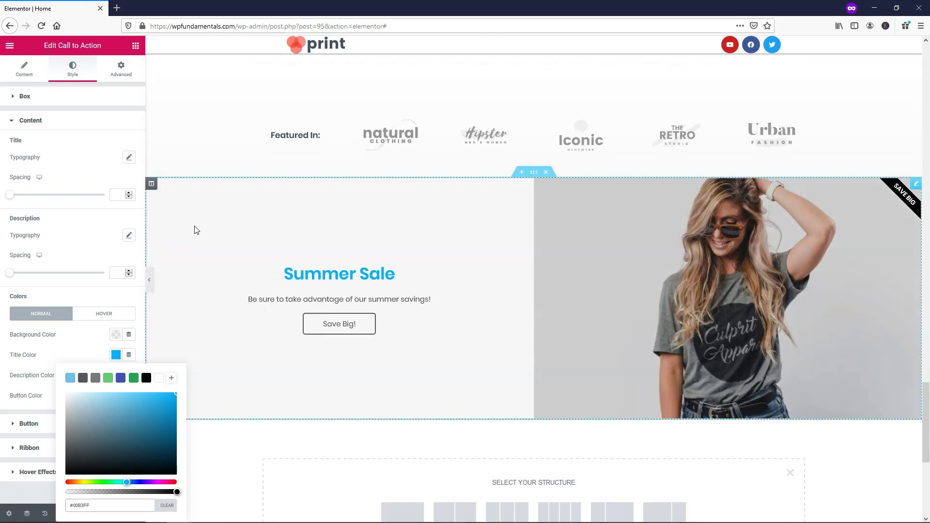
pyautogui.click(89, 345)
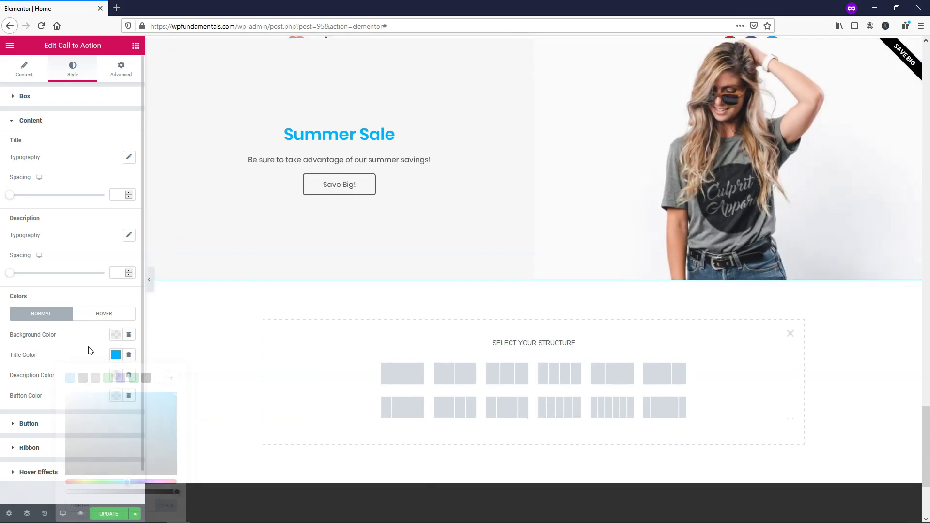
# Apply the same #00B3FF blue to the description and button colours
pyautogui.click(116, 376)
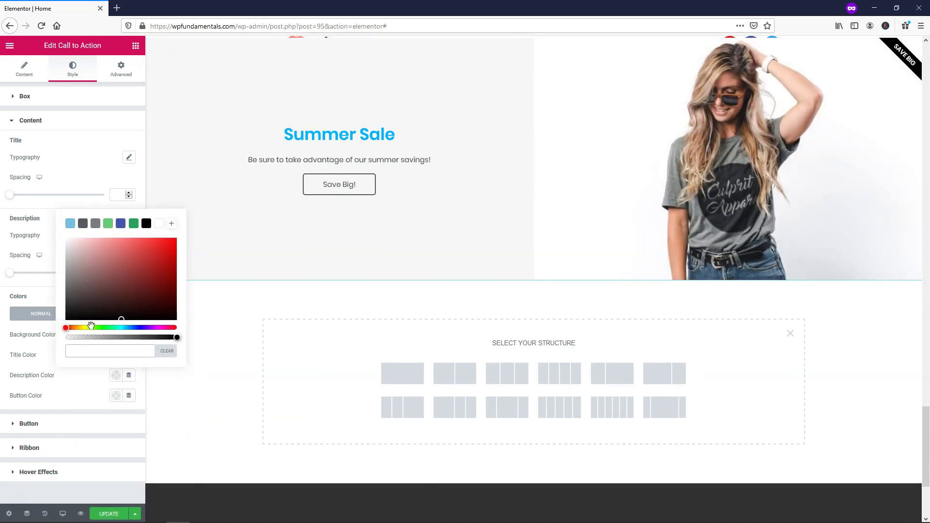
pyautogui.hotkey('ctrl', 'v')
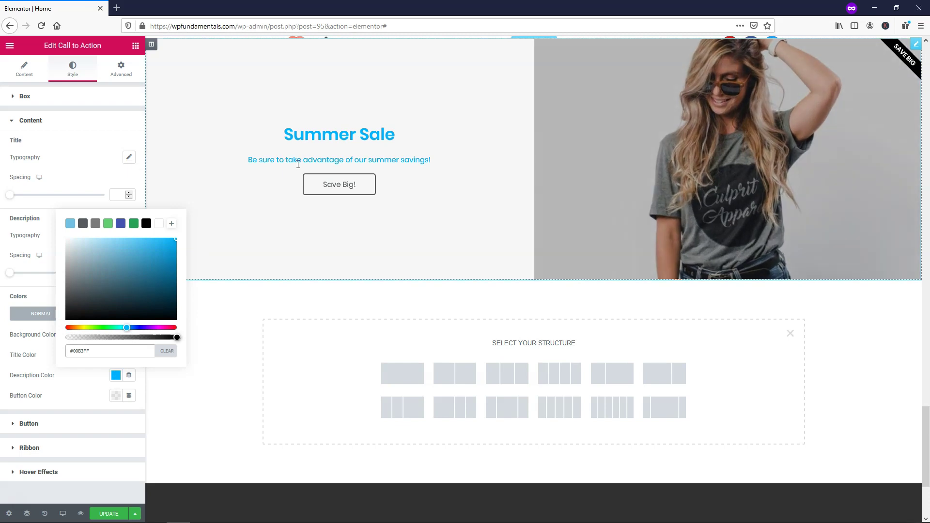
pyautogui.click(117, 397)
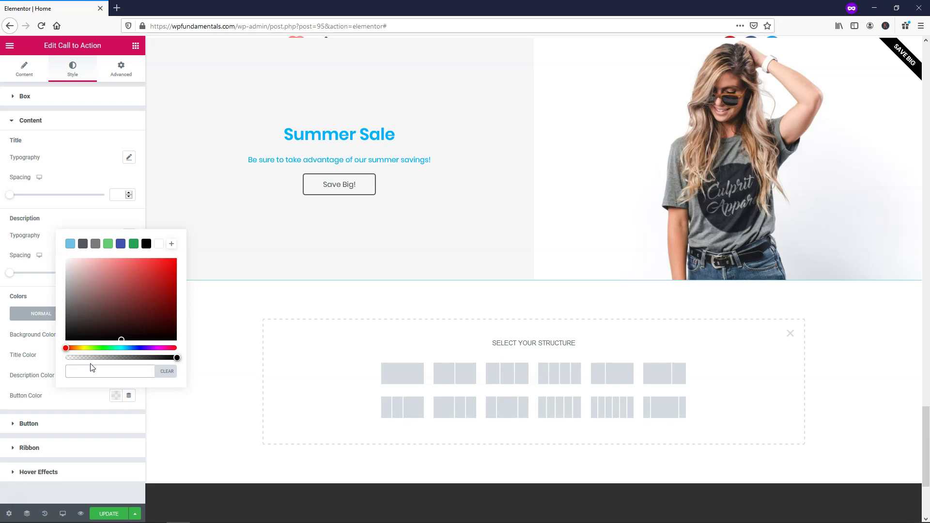
pyautogui.hotkey('ctrl', 'v')
pyautogui.click(111, 397)
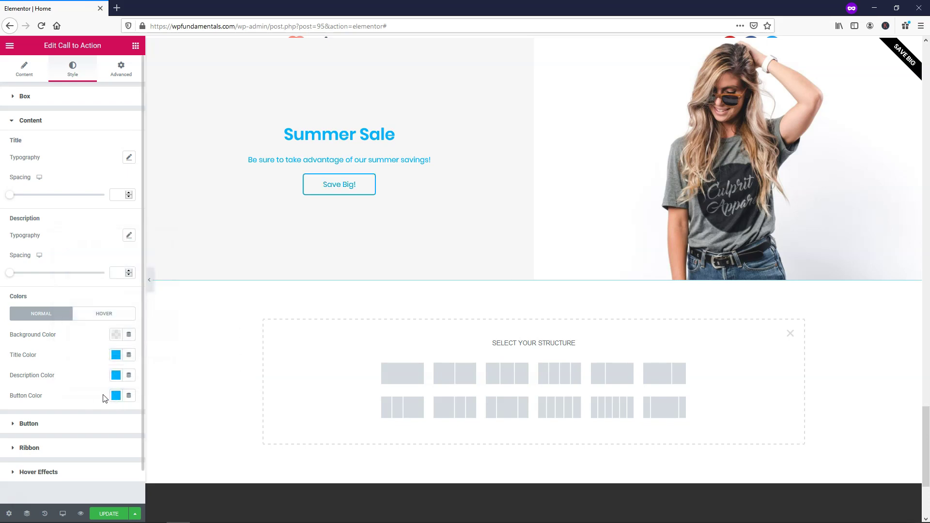
# Give the Save Big! button a #00B3FF background and white text
pyautogui.click(80, 423)
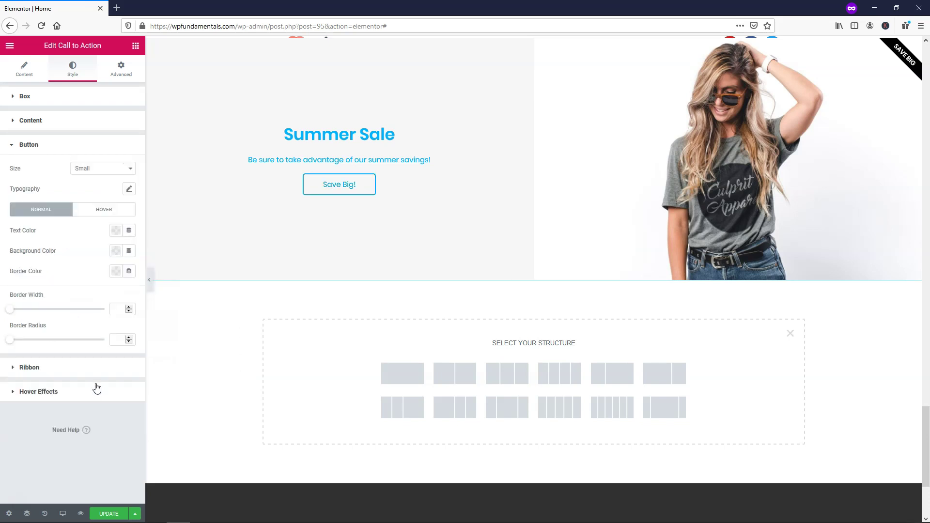
pyautogui.click(116, 250)
pyautogui.hotkey('ctrl', 'v')
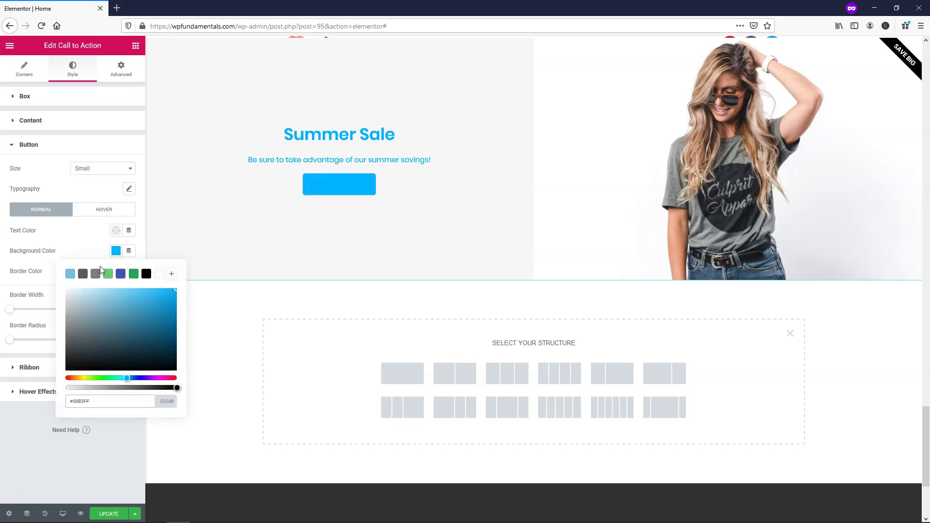
pyautogui.click(116, 231)
pyautogui.click(158, 254)
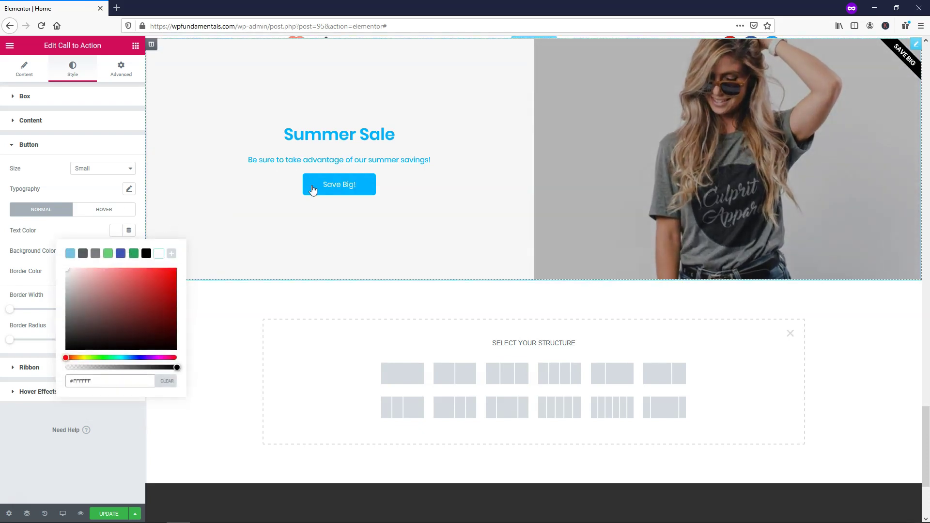
pyautogui.click(89, 233)
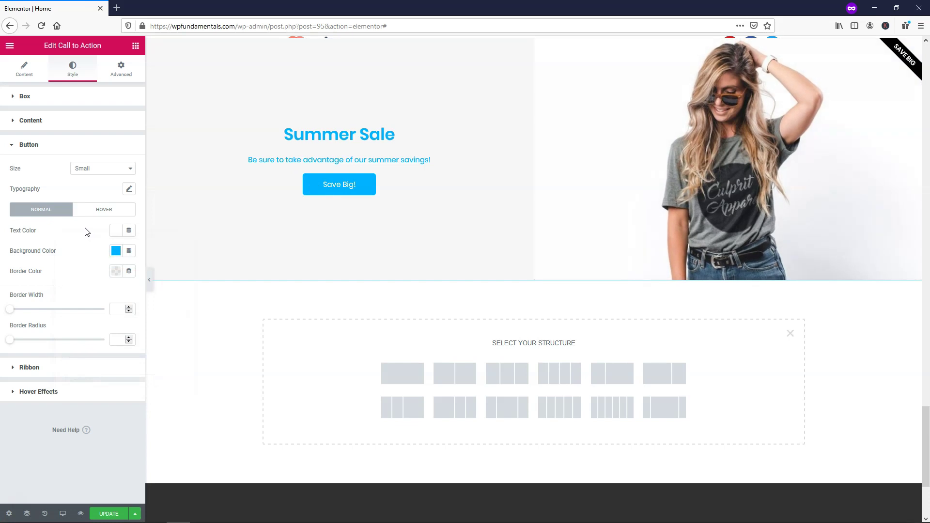
# Set the ribbon background colour to #00B3FF
pyautogui.click(50, 365)
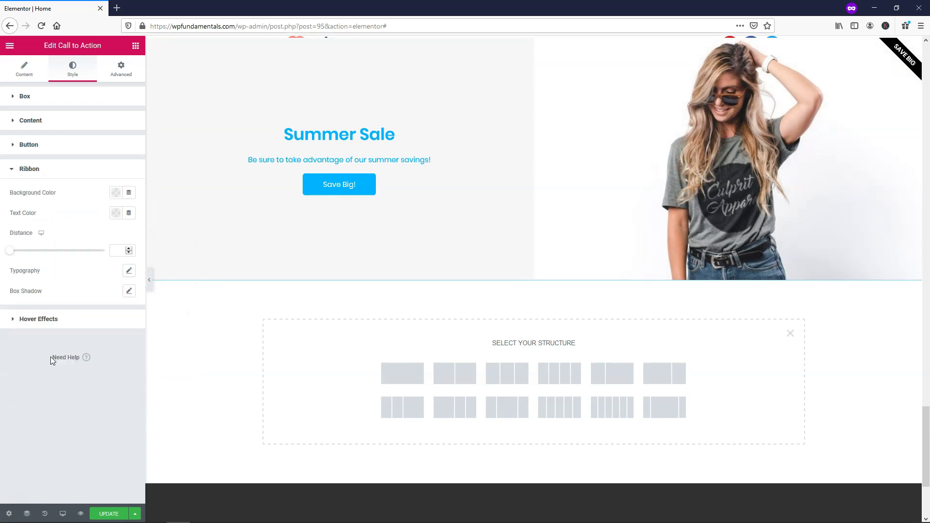
pyautogui.click(116, 193)
pyautogui.hotkey('ctrl', 'v')
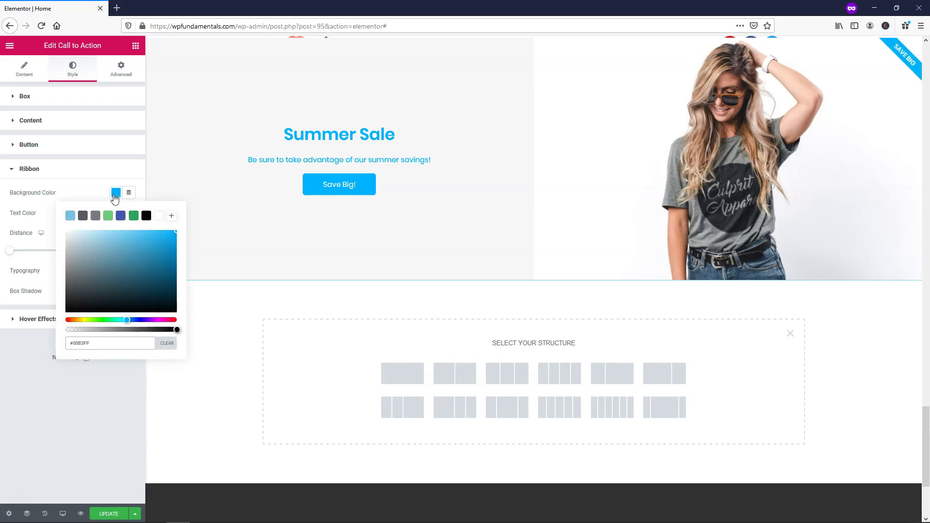
pyautogui.click(94, 190)
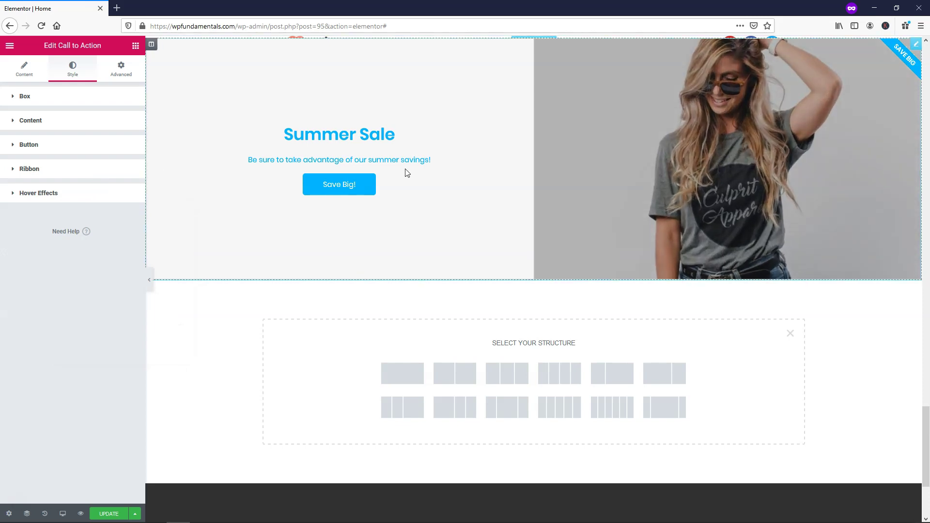
# Confirm the banner's hover animation is Zoom In and publish the page with Update
pyautogui.click(52, 193)
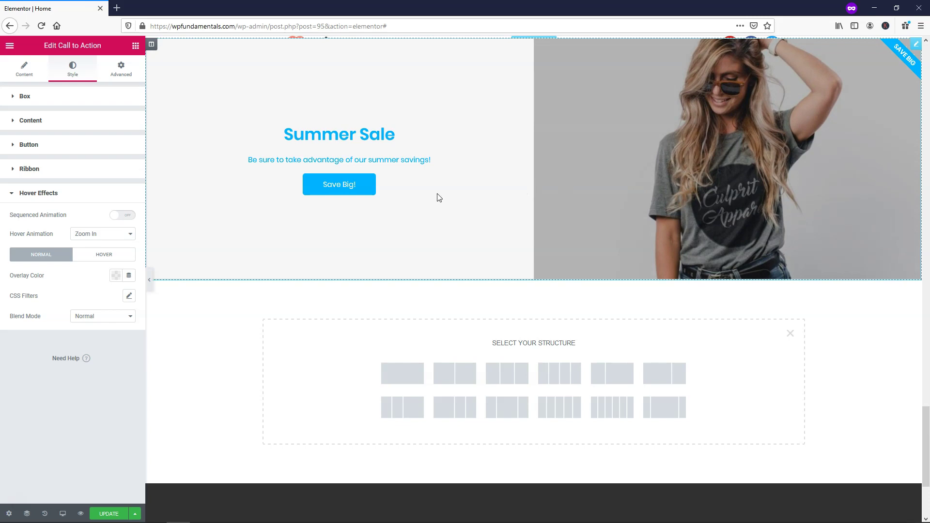
pyautogui.click(115, 515)
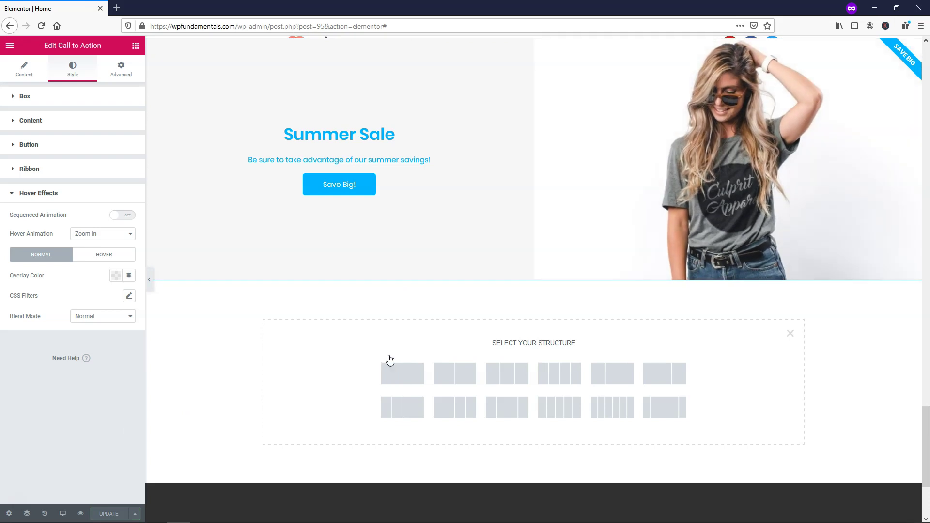
# Add a new Call to Action widget below the Summer Sale banner
pyautogui.click(136, 47)
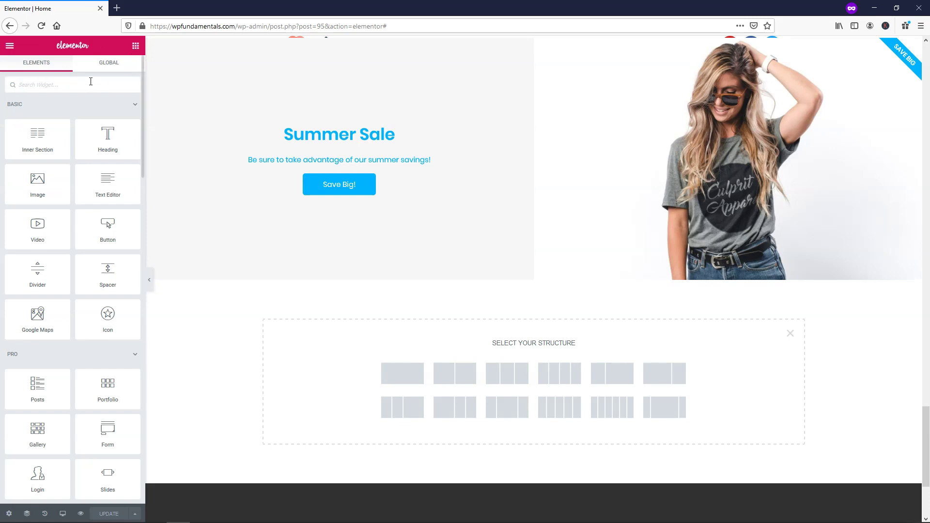
pyautogui.write('call')
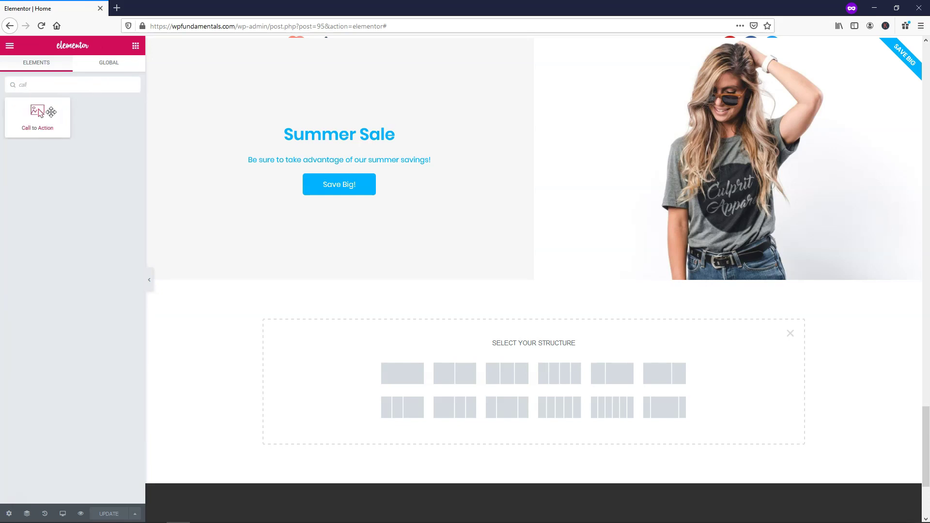
pyautogui.moveTo(51, 112); pyautogui.dragTo(331, 360)
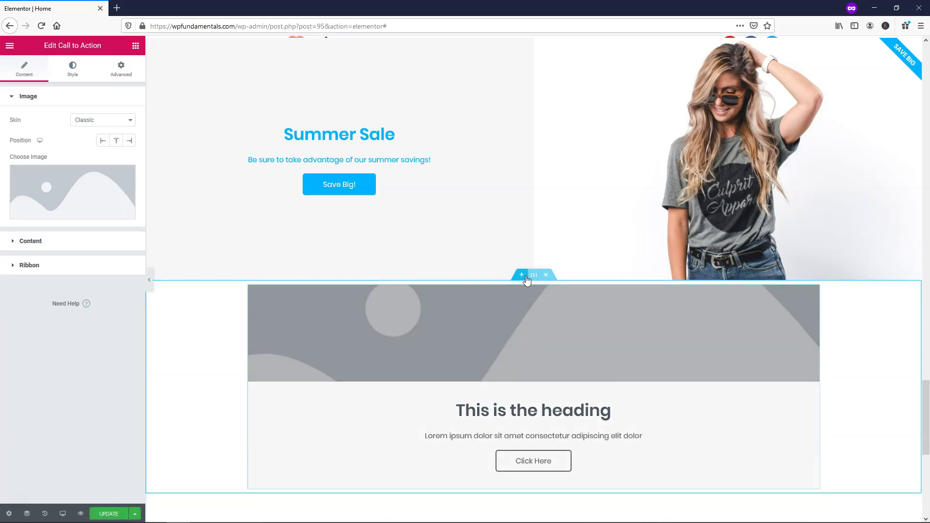
# Make the new section stretched, with Full Width content and No Gap between columns
pyautogui.rightClick(533, 276)
pyautogui.click(549, 284)
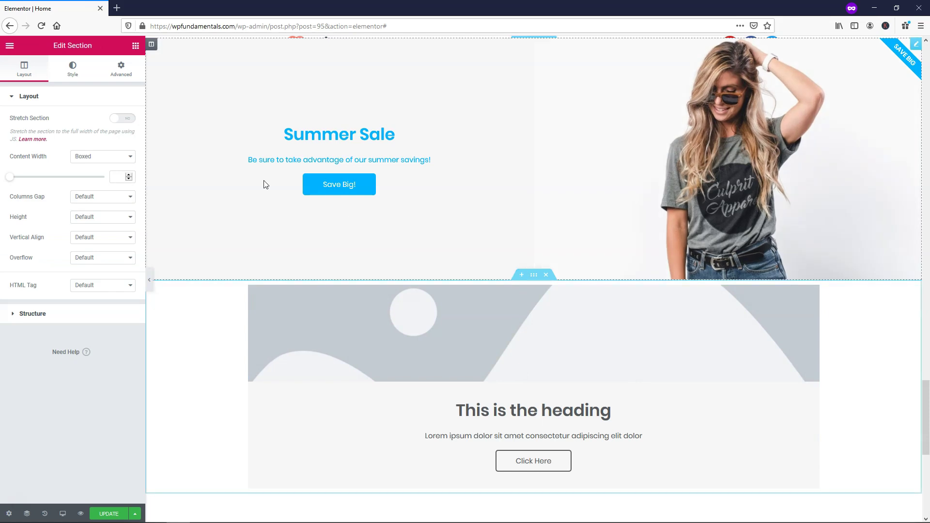
pyautogui.click(131, 120)
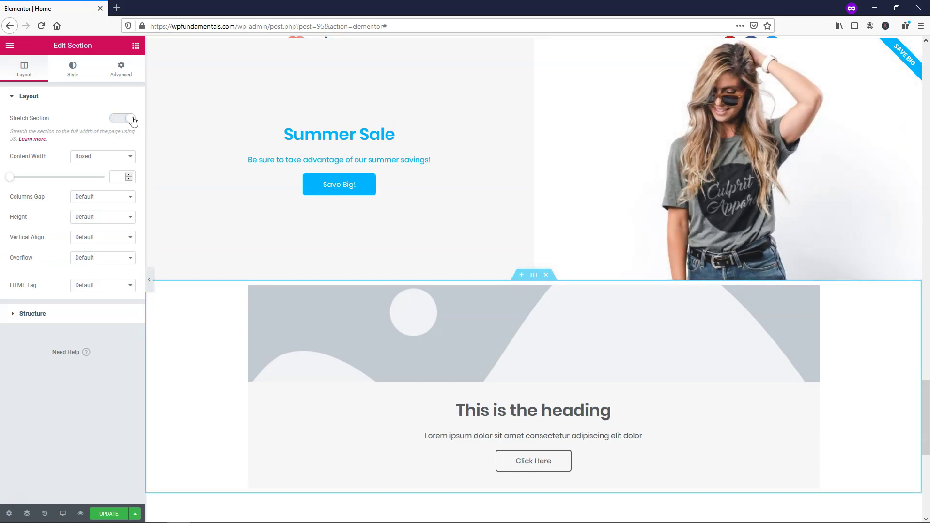
pyautogui.click(126, 154)
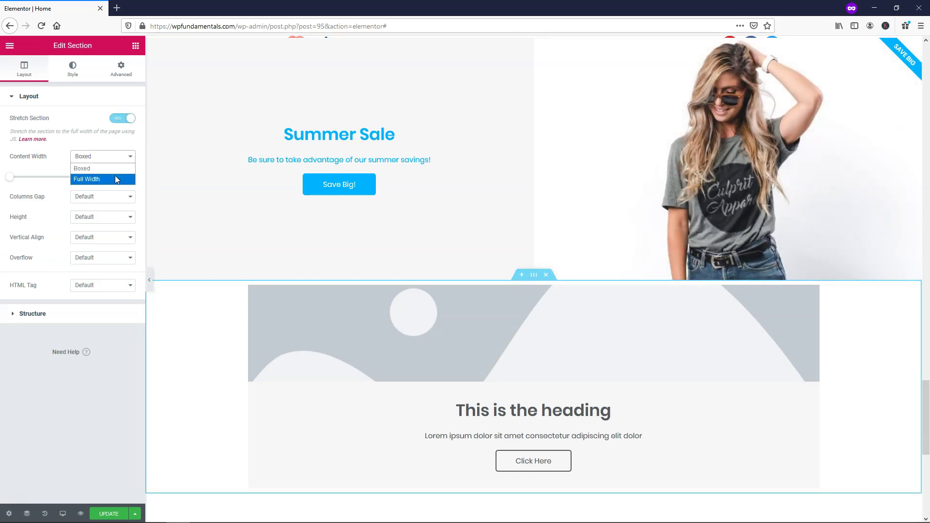
pyautogui.click(115, 175)
pyautogui.click(98, 197)
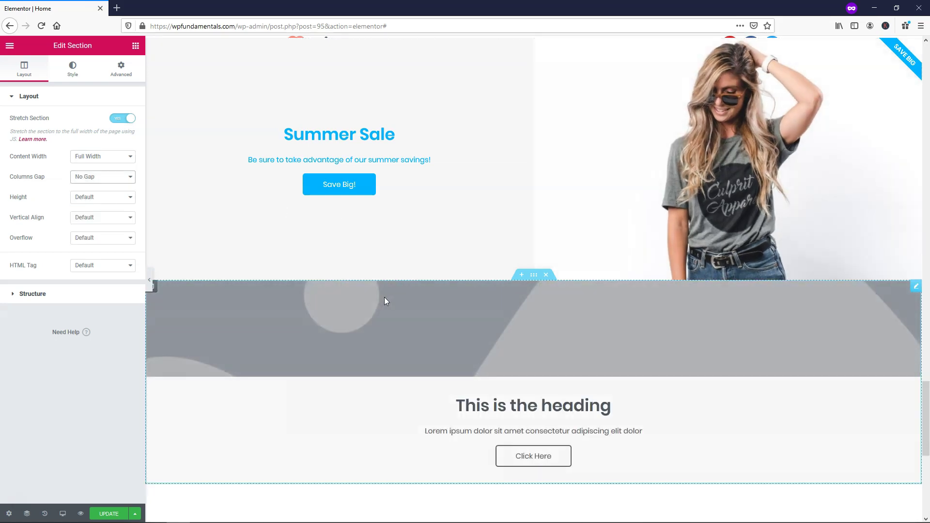
pyautogui.rightClick(462, 319)
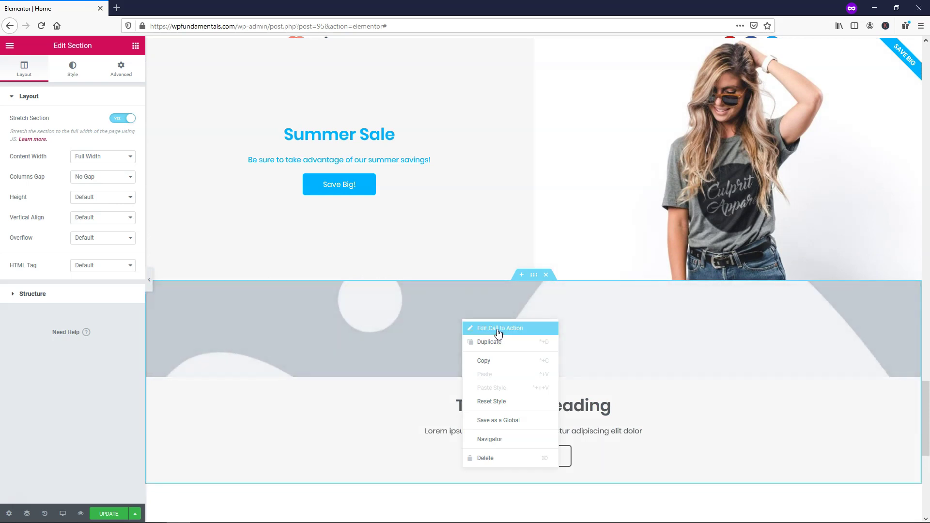
# Switch the second Call to Action to the Cover skin with Sale.jpg as its background image
pyautogui.click(498, 329)
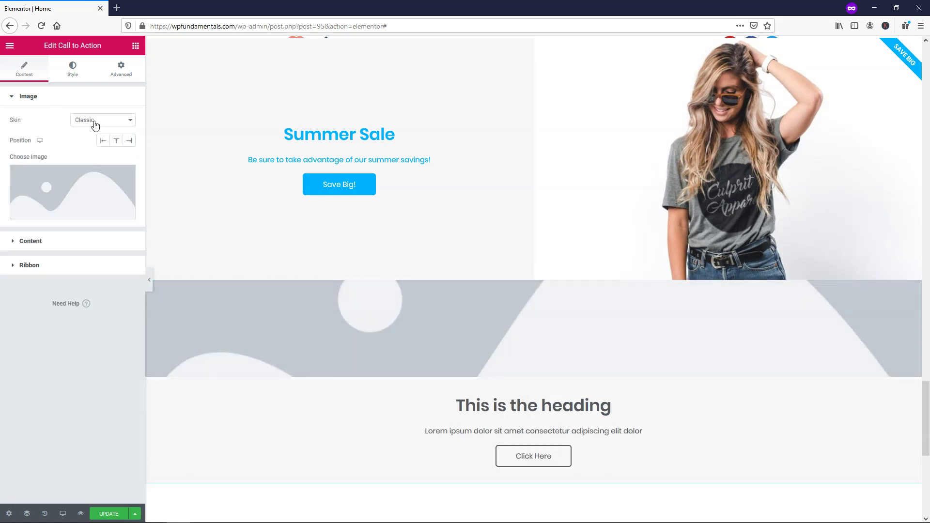
pyautogui.click(95, 125)
pyautogui.click(89, 139)
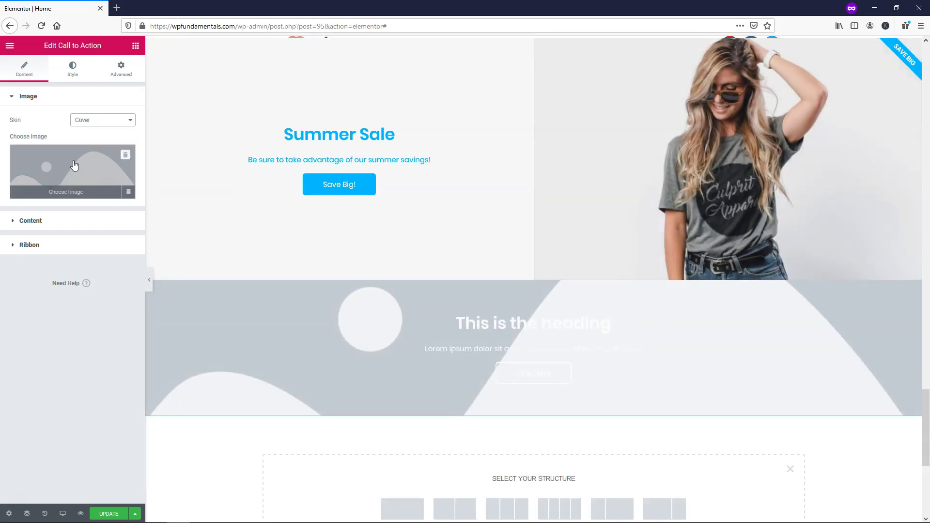
pyautogui.click(74, 166)
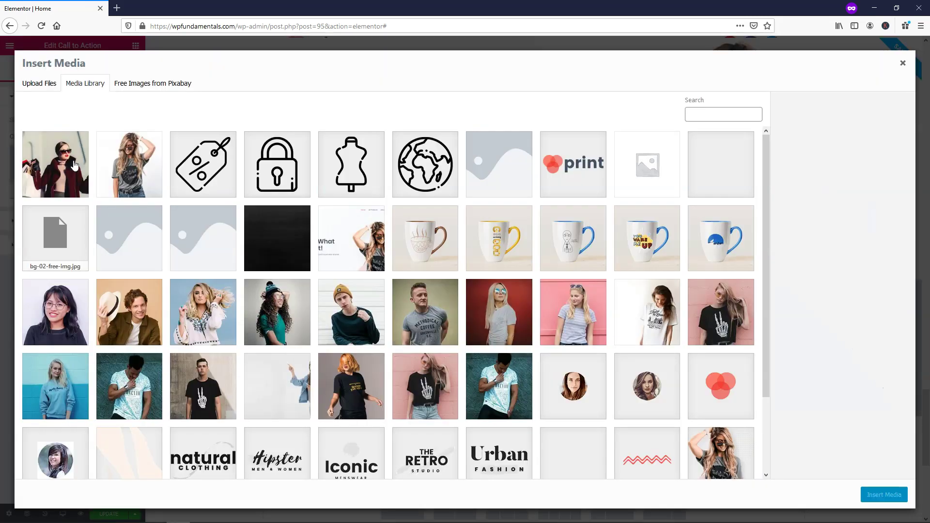
pyautogui.click(53, 167)
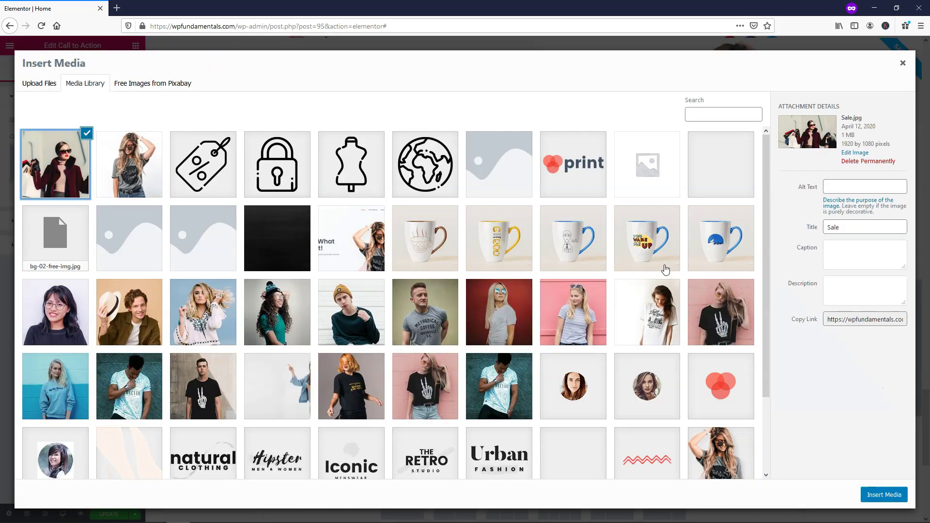
pyautogui.click(885, 494)
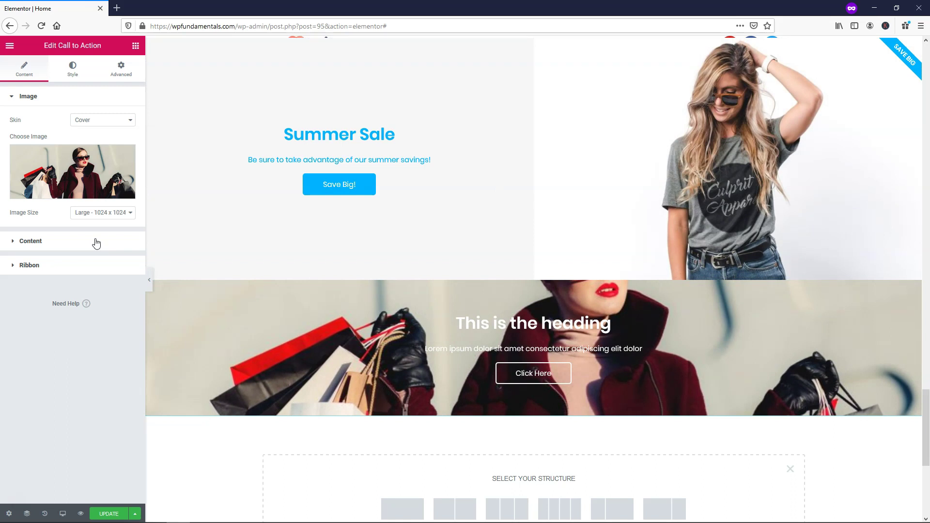
pyautogui.click(96, 242)
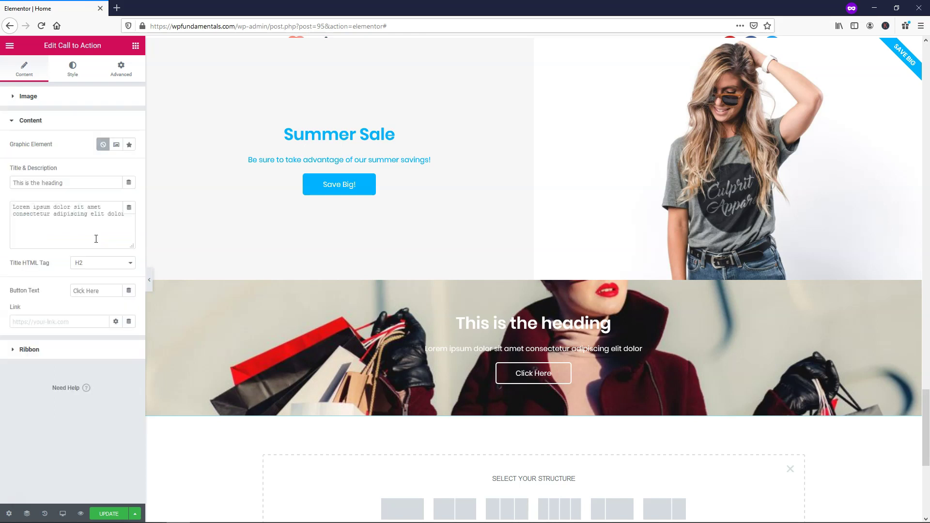
# Change the text to 'Start Saving Today', 'Don't miss out on the items you love!' and button 'Start Saving!'
pyautogui.moveTo(83, 188); pyautogui.dragTo(6, 181)
pyautogui.write('Sta')
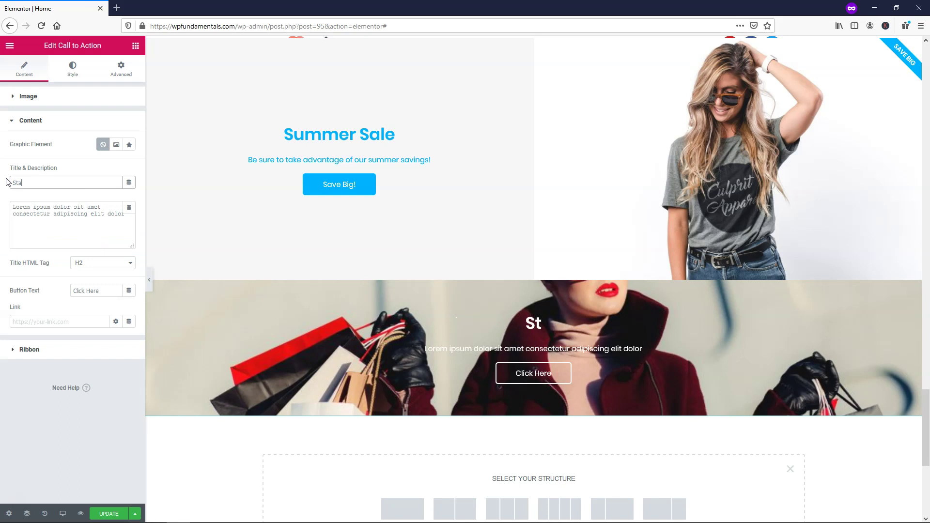
pyautogui.write('rt Saving Today')
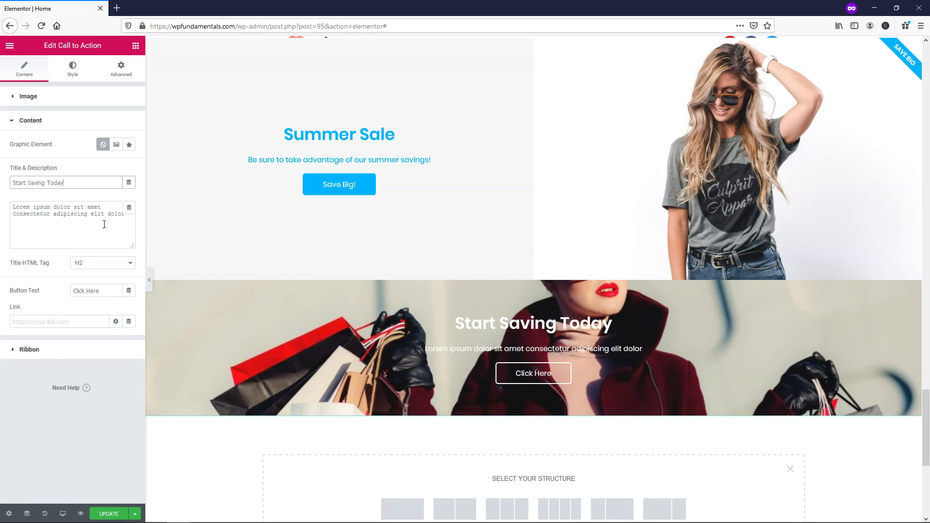
pyautogui.click(129, 226)
pyautogui.hotkey('ctrl', 'a')
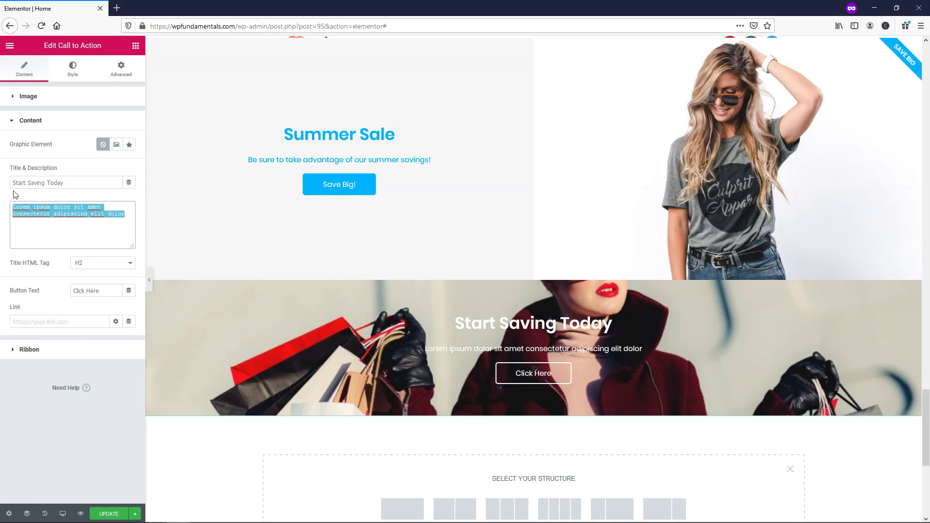
pyautogui.press('BackSpace')
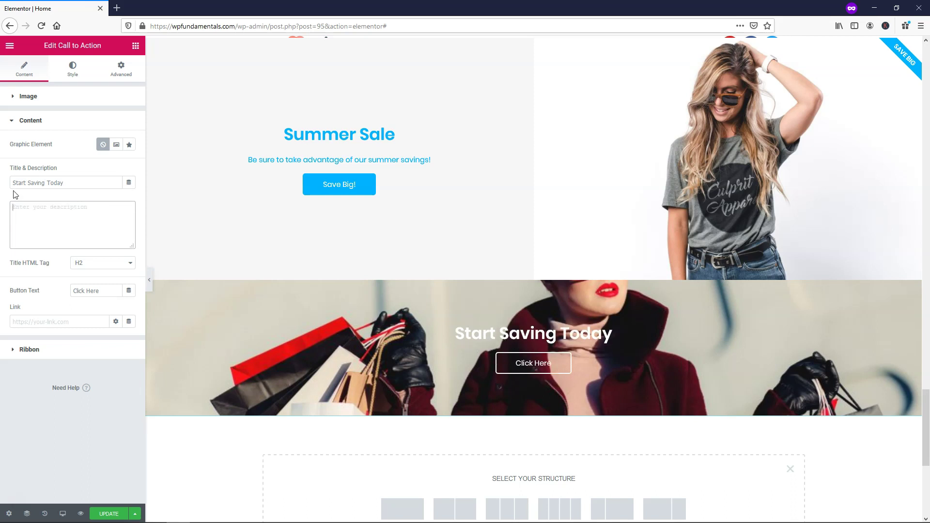
pyautogui.write("Don't")
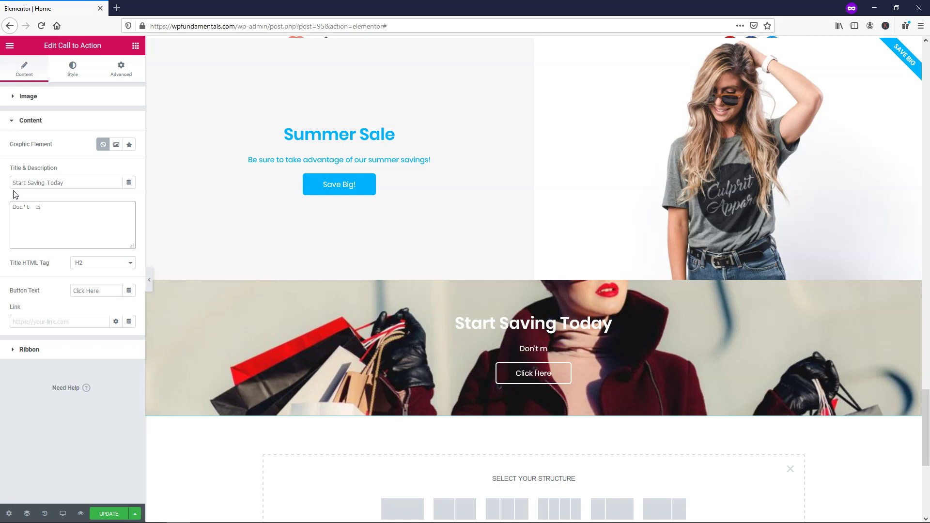
pyautogui.write(' miss out on the ')
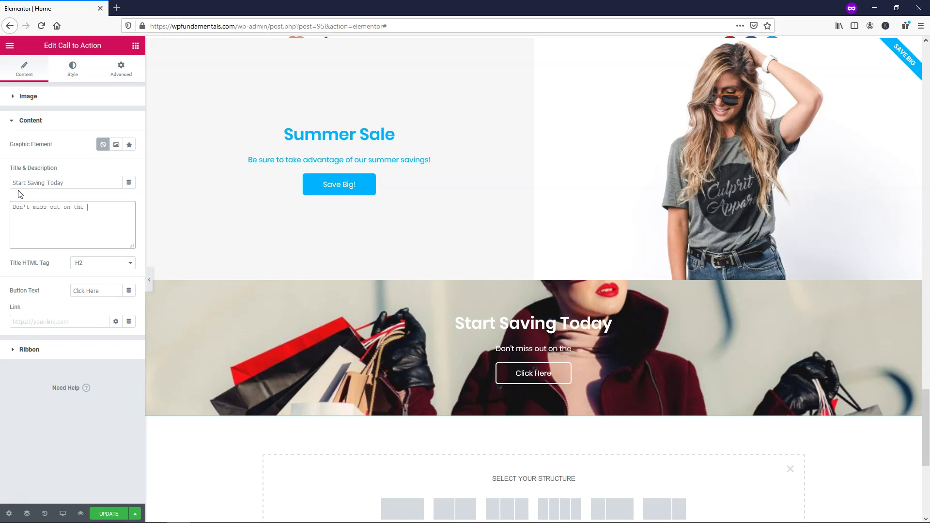
pyautogui.write('items you love!')
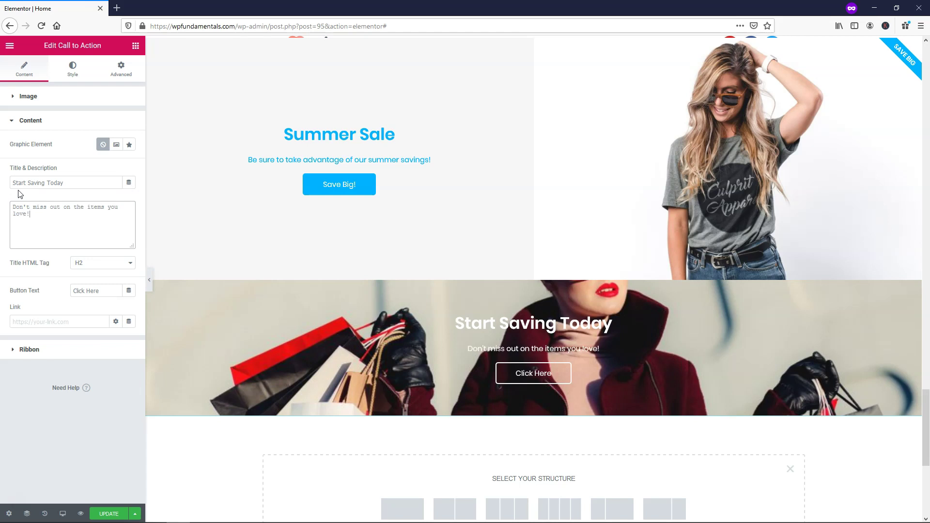
pyautogui.tripleClick(93, 289)
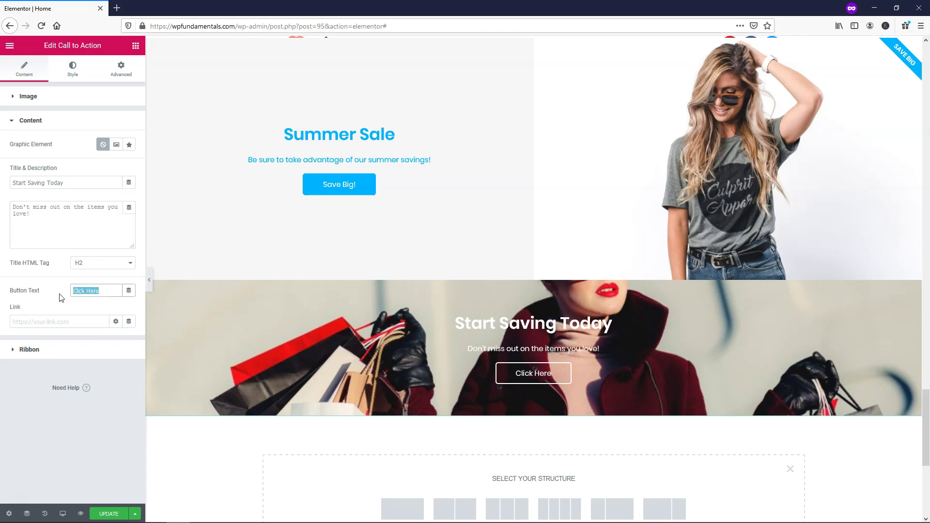
pyautogui.write('Start Saving!')
pyautogui.click(56, 320)
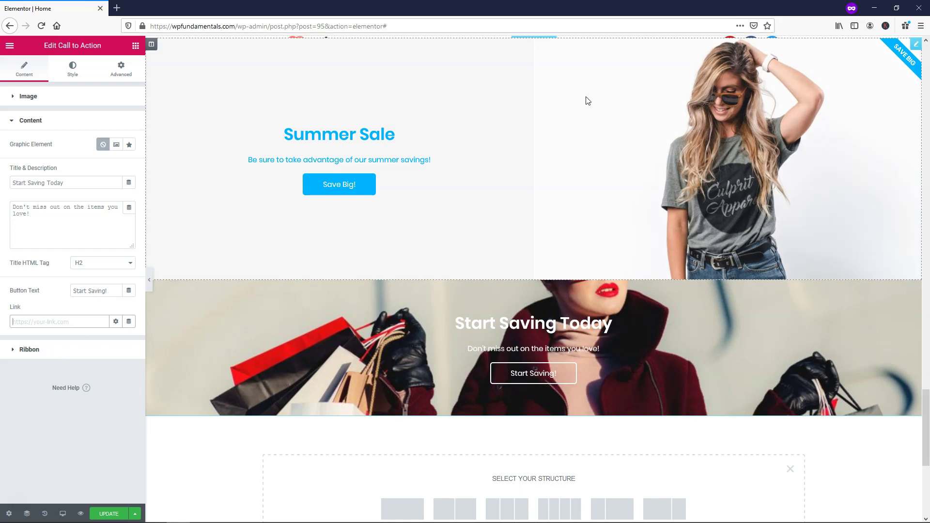
# Set the banner's box height to 650 px and keep its content centre-aligned
pyautogui.click(72, 78)
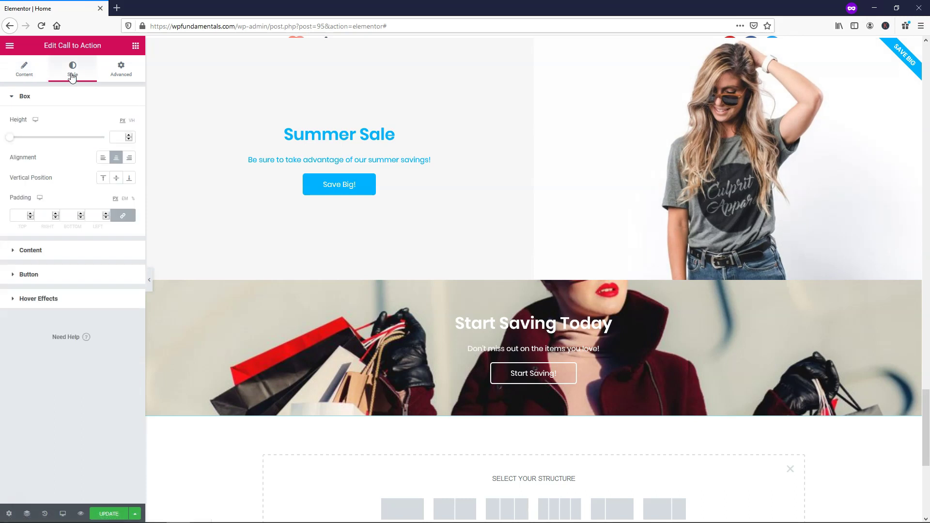
pyautogui.click(114, 139)
pyautogui.write('100')
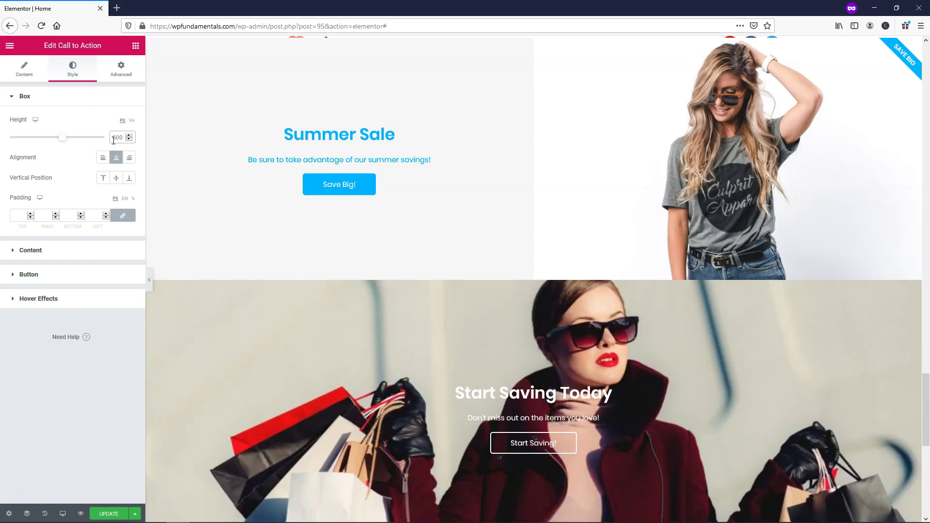
pyautogui.scroll(-2, 341, 168)
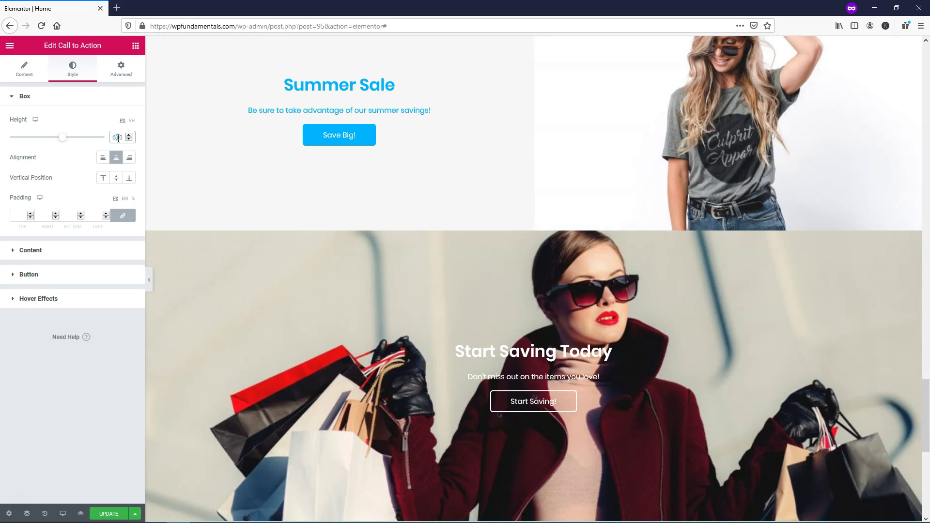
pyautogui.press('BackSpace')
pyautogui.write('5')
pyautogui.scroll(-3, 366, 177)
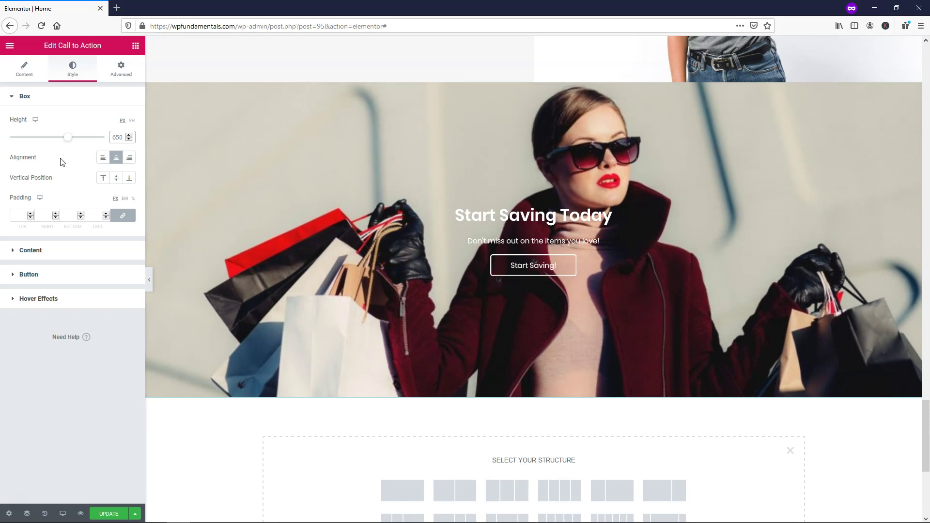
pyautogui.click(102, 158)
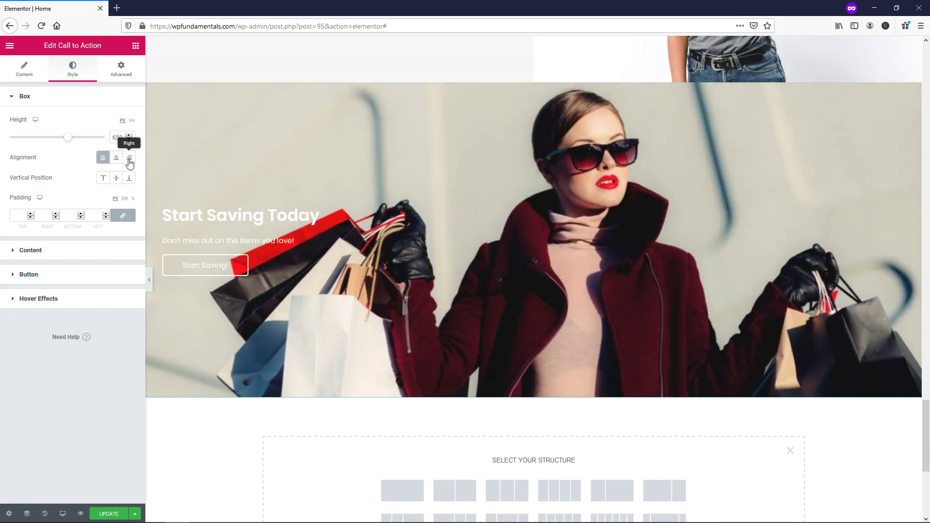
pyautogui.click(129, 160)
pyautogui.click(116, 159)
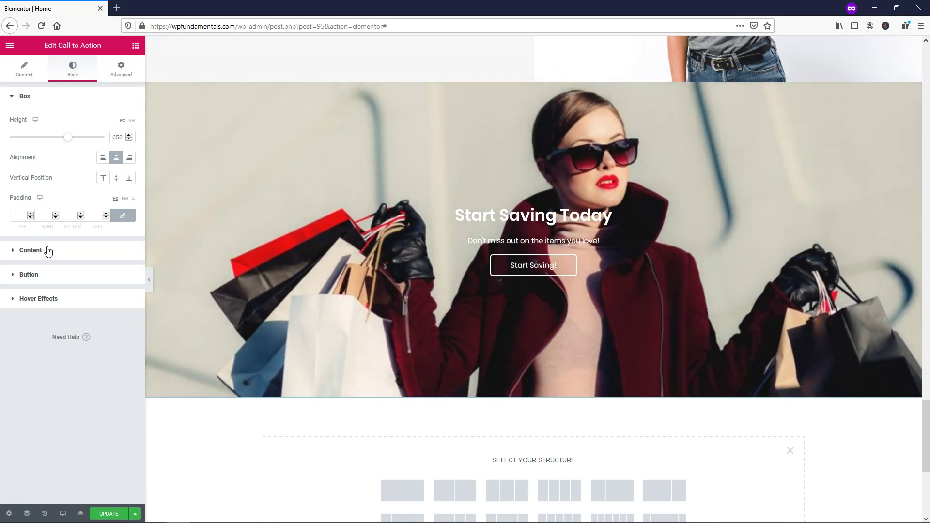
pyautogui.click(48, 250)
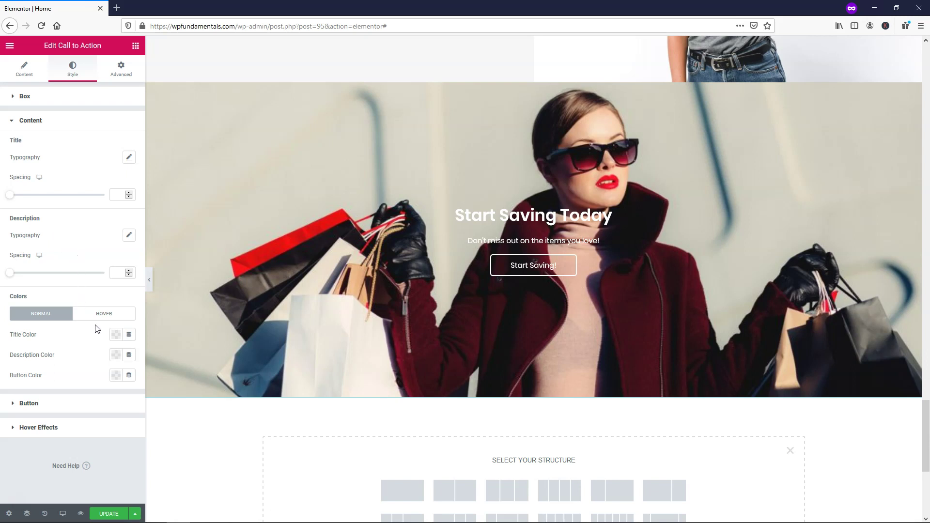
# Make the banner's title, description and button colours white (#FFFFFF)
pyautogui.click(115, 335)
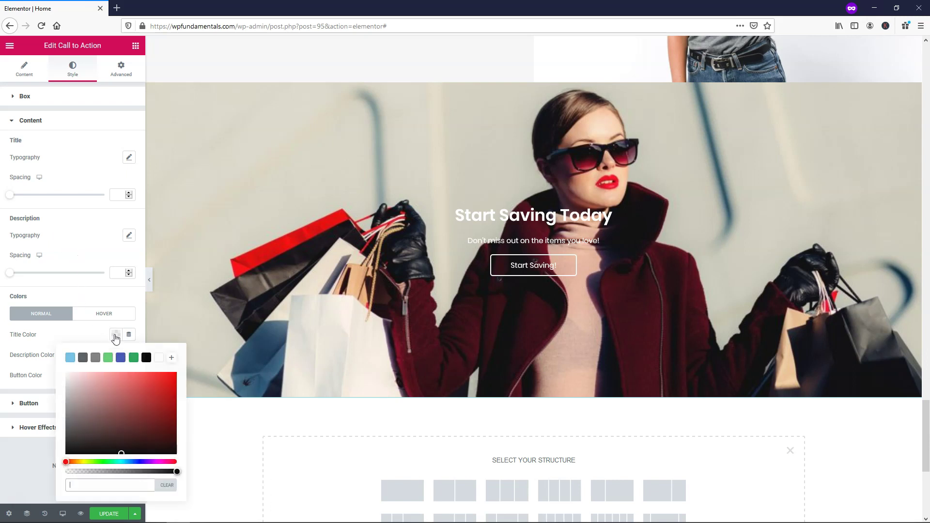
pyautogui.click(160, 357)
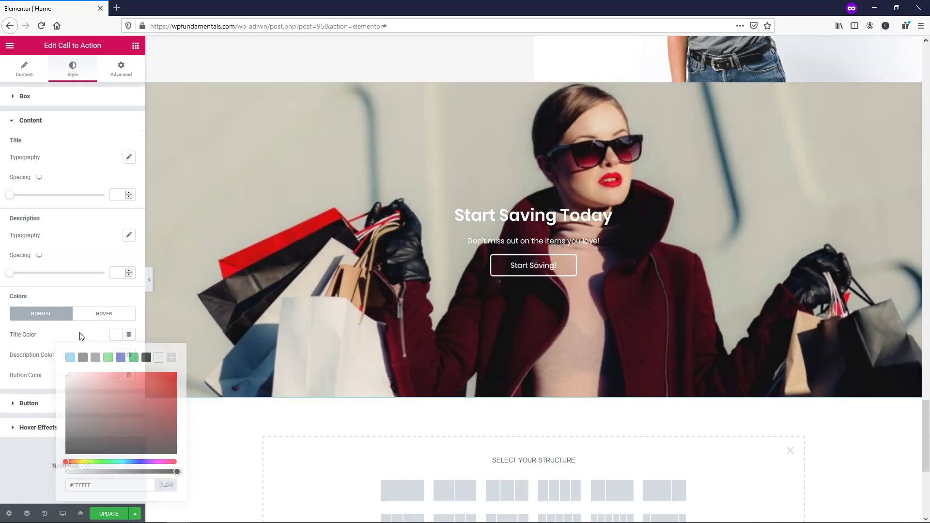
pyautogui.click(81, 334)
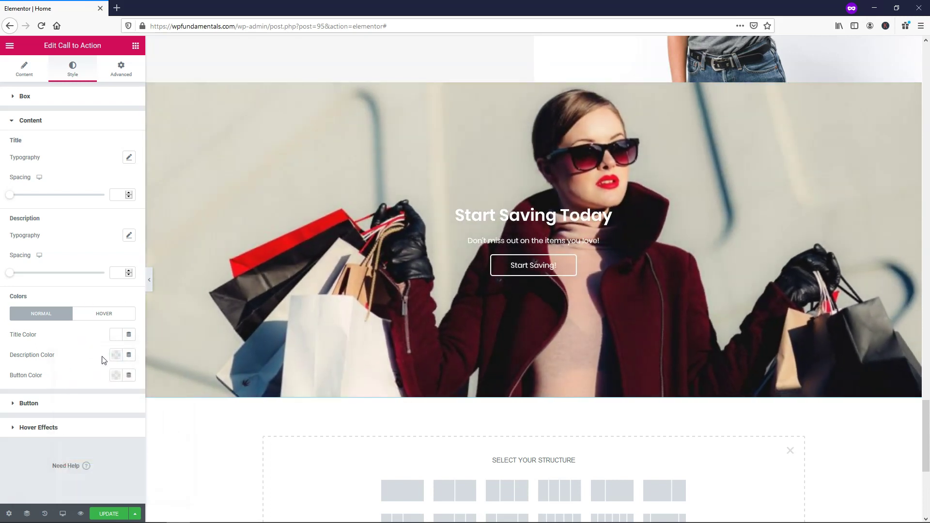
pyautogui.click(117, 357)
pyautogui.click(159, 378)
pyautogui.click(96, 359)
pyautogui.click(116, 375)
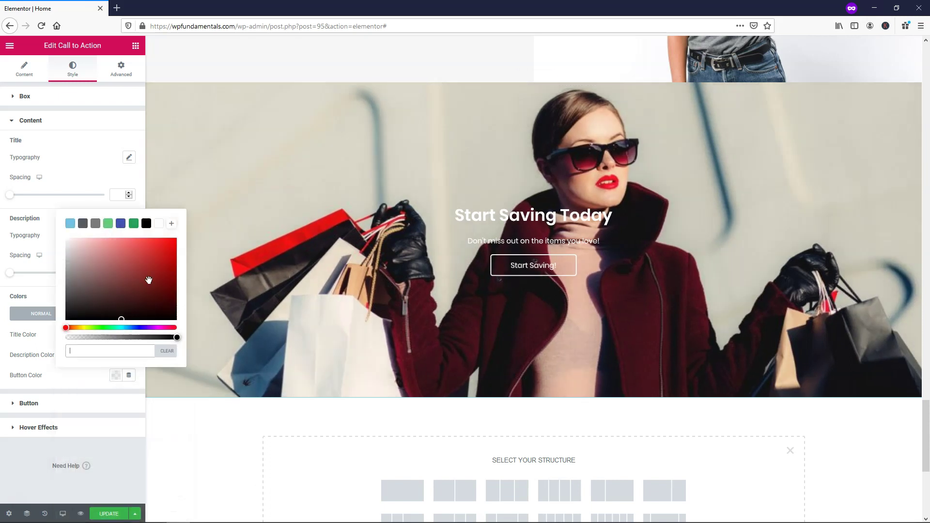
pyautogui.click(159, 224)
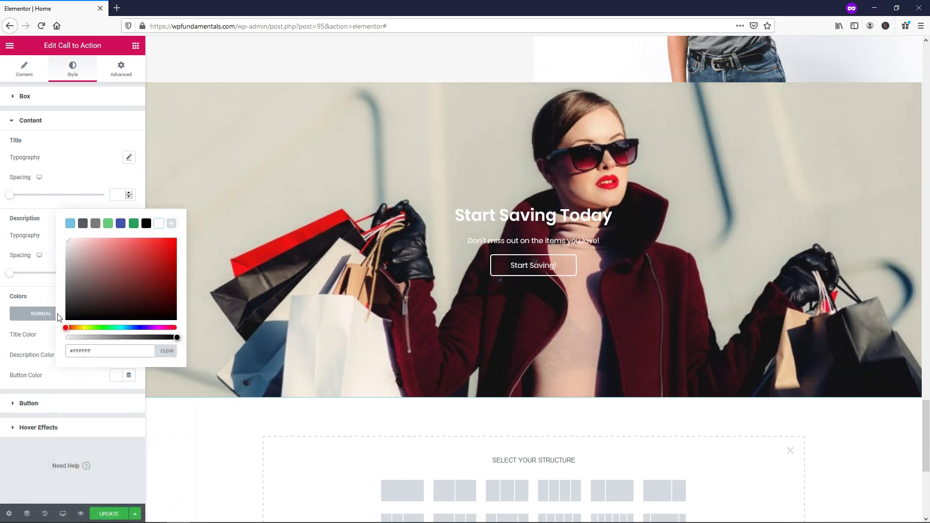
pyautogui.click(42, 342)
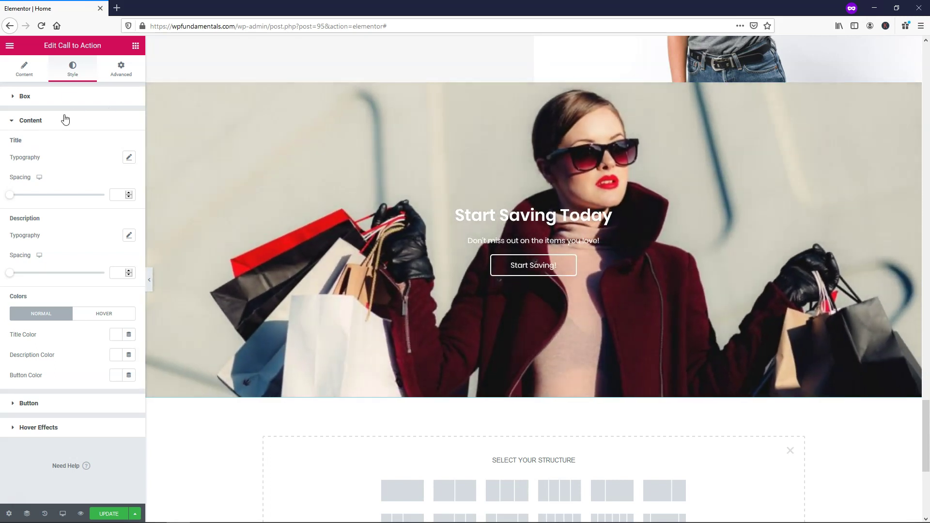
# Style the Start Saving! button with black text on a white background
pyautogui.click(67, 123)
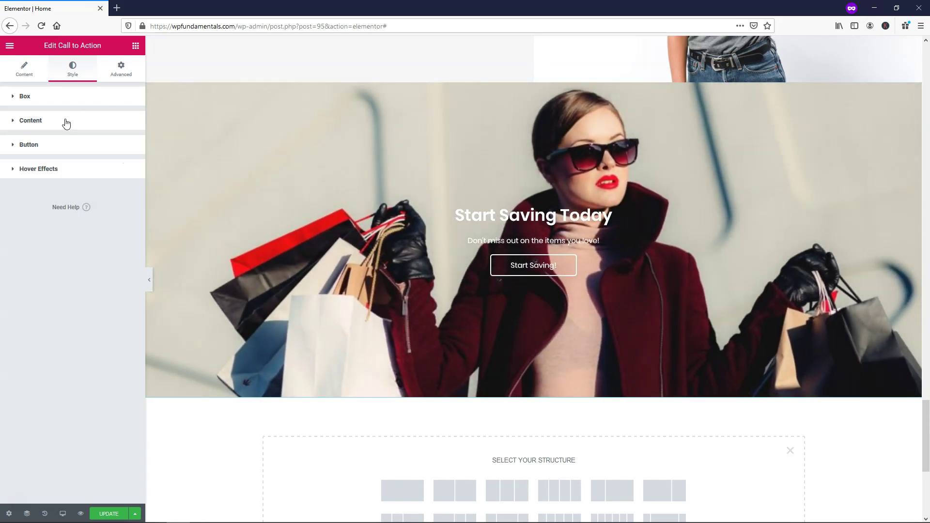
pyautogui.click(37, 148)
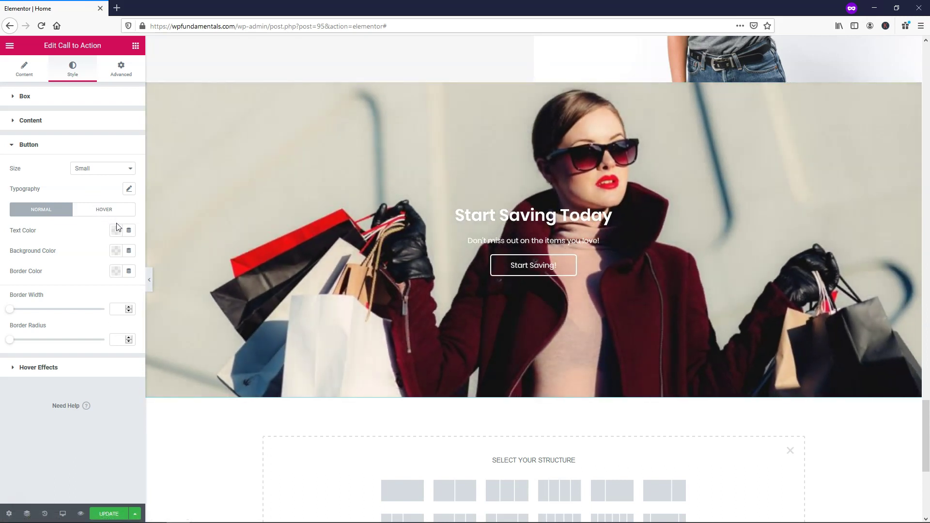
pyautogui.click(117, 231)
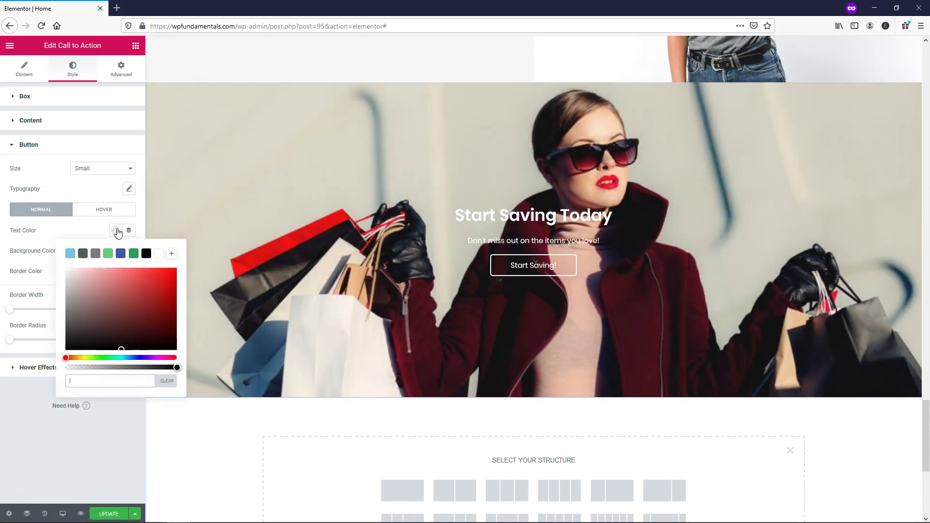
pyautogui.click(146, 253)
pyautogui.click(73, 236)
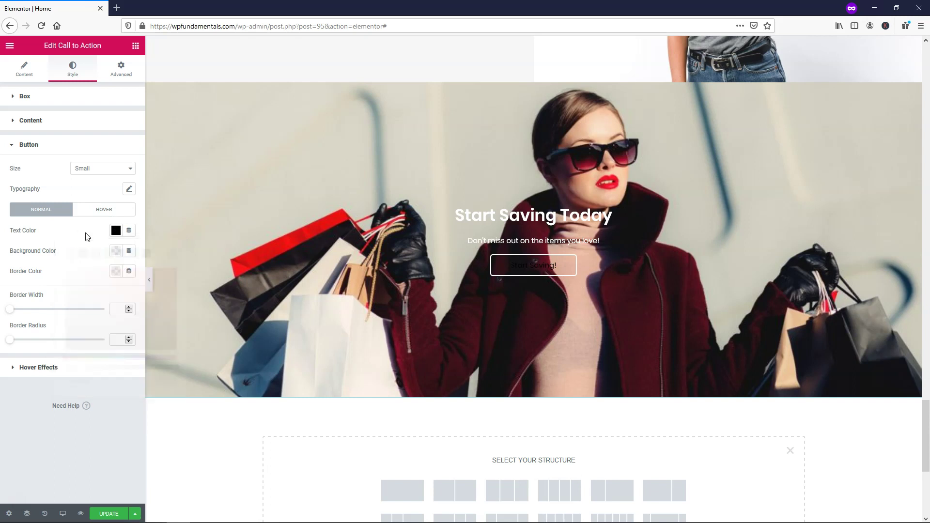
pyautogui.click(116, 250)
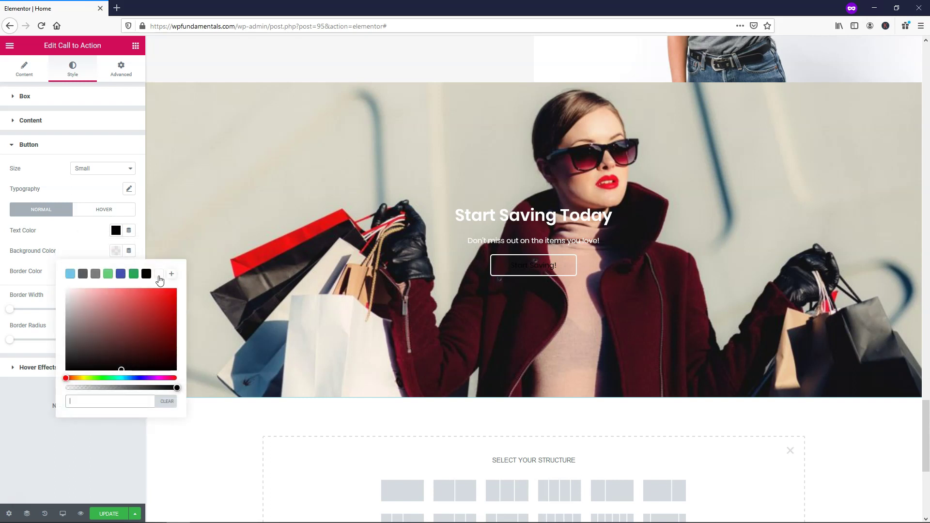
pyautogui.click(160, 275)
pyautogui.click(84, 247)
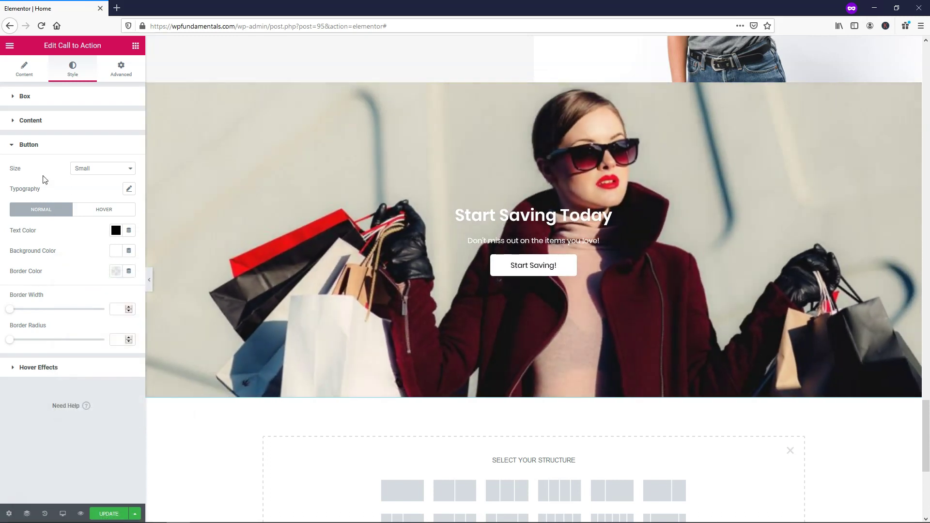
pyautogui.click(43, 145)
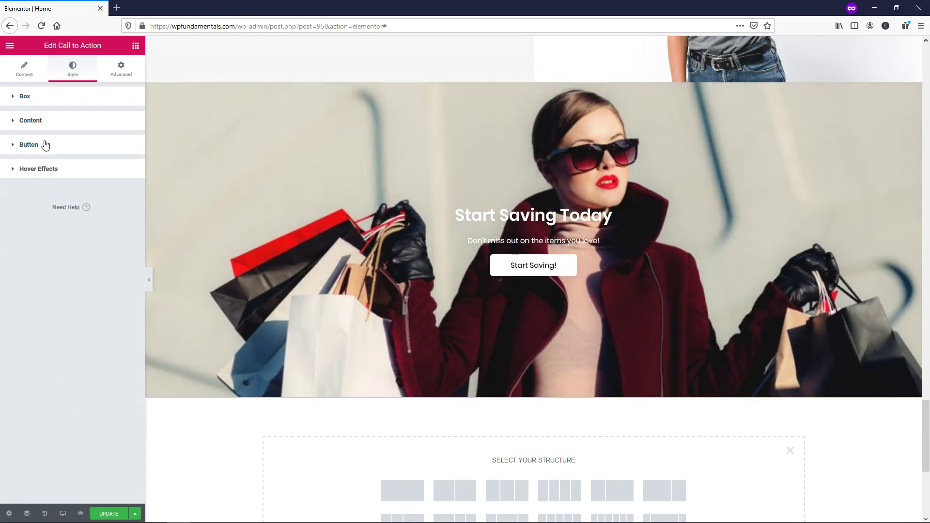
# Give the banner photo a semi-transparent dark grey #54595F overlay (#54595F98)
pyautogui.click(57, 175)
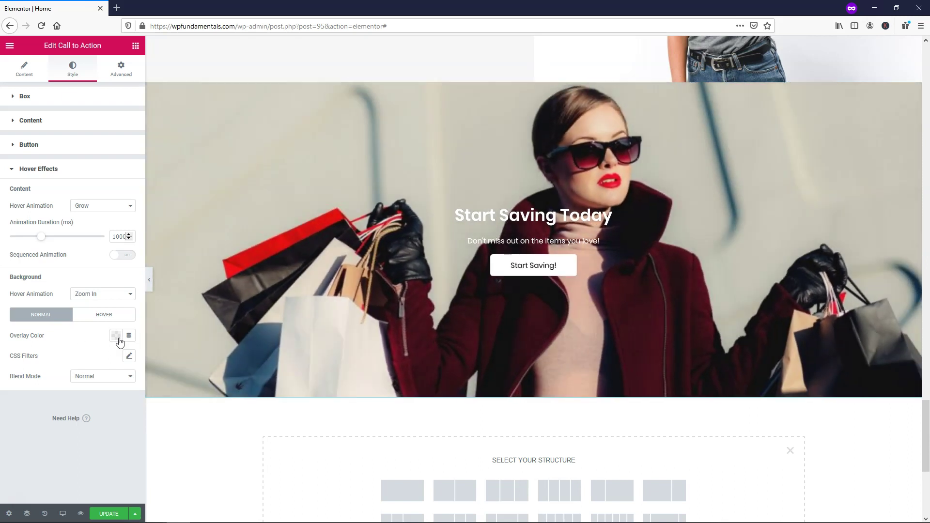
pyautogui.click(115, 335)
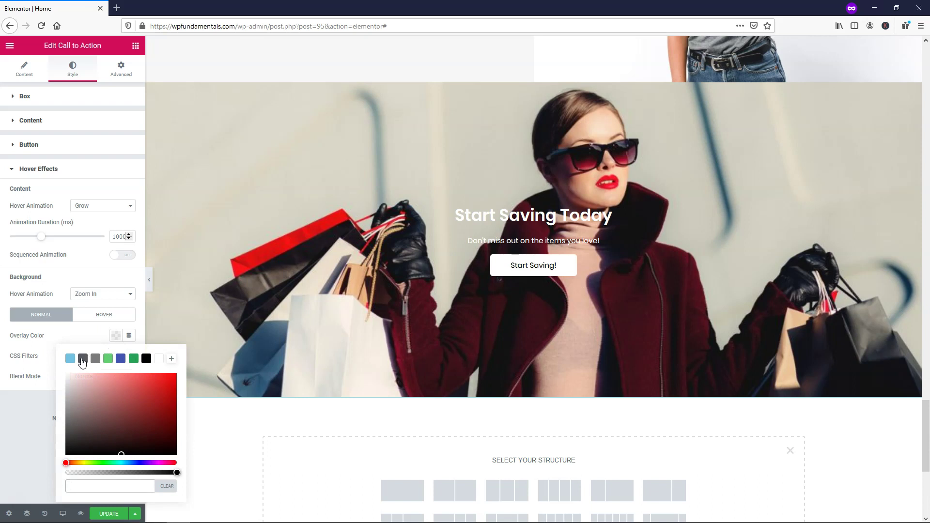
pyautogui.click(83, 361)
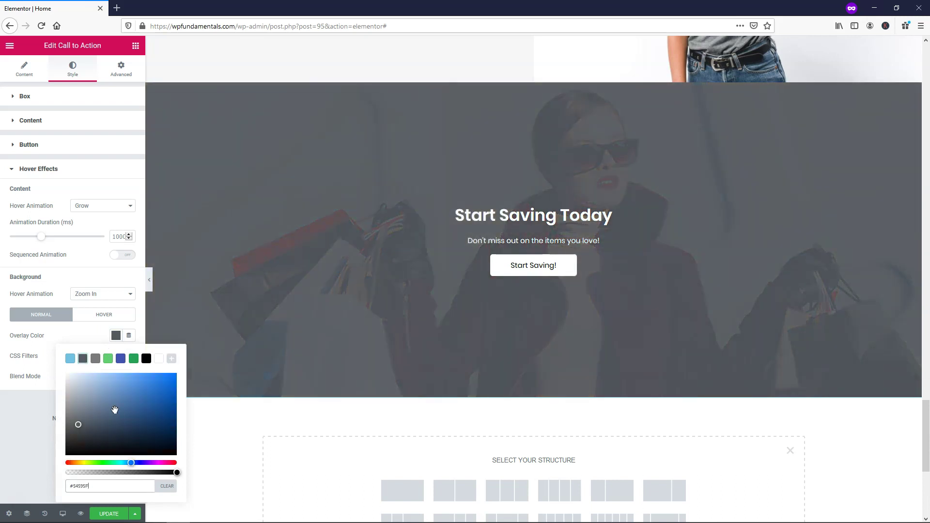
pyautogui.moveTo(176, 473); pyautogui.dragTo(123, 473)
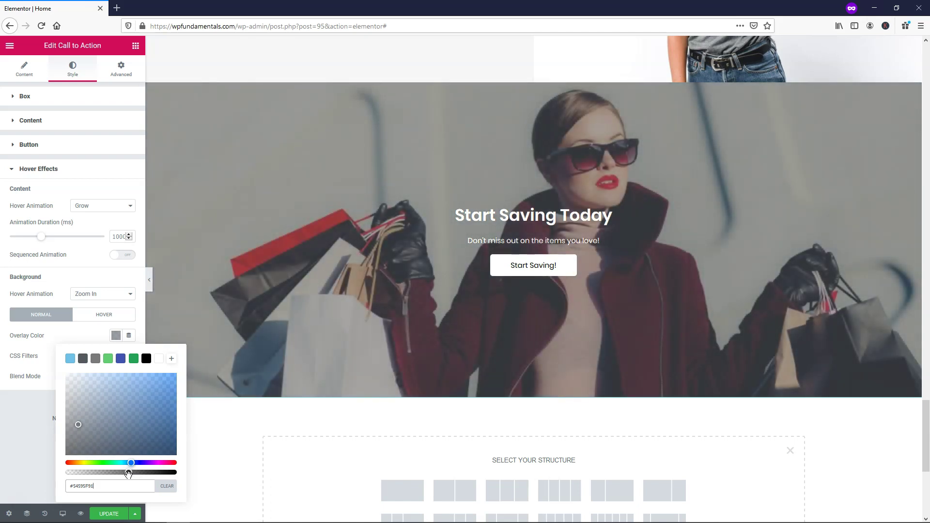
pyautogui.moveTo(131, 473); pyautogui.dragTo(134, 473)
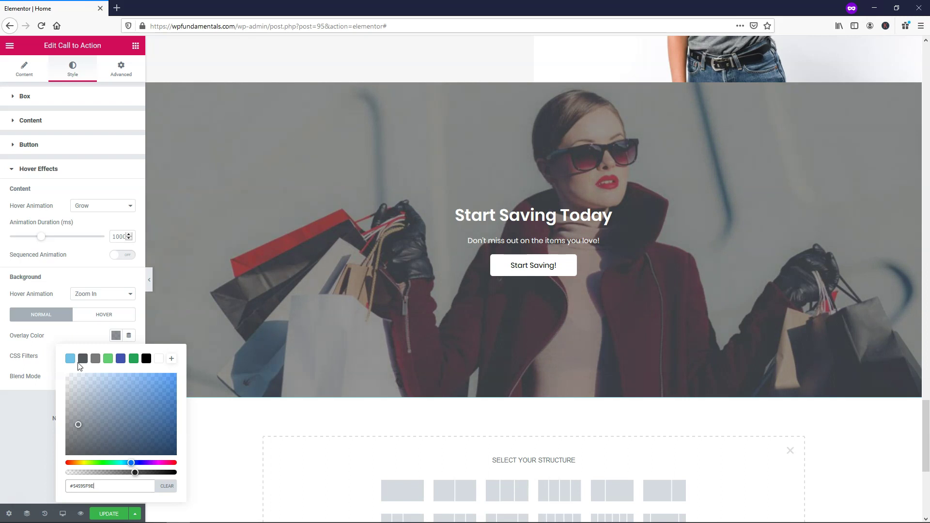
pyautogui.click(78, 337)
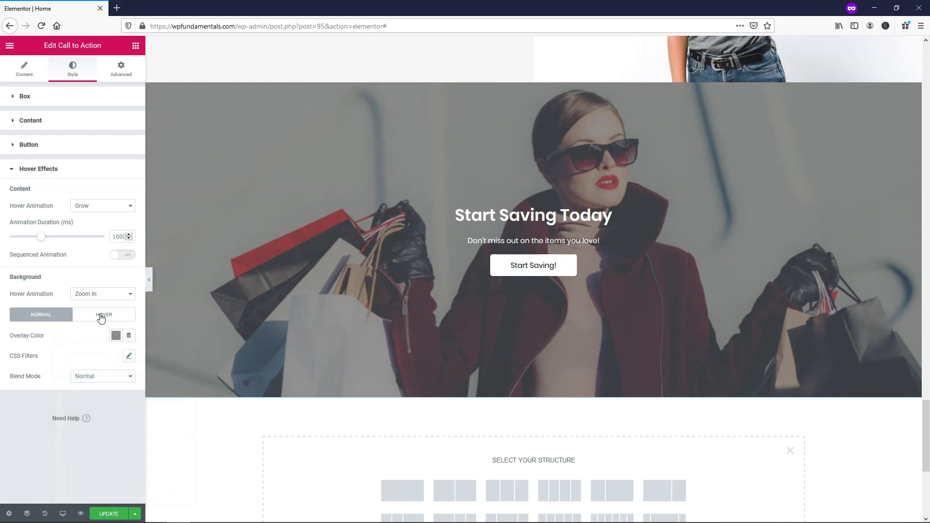
pyautogui.click(101, 316)
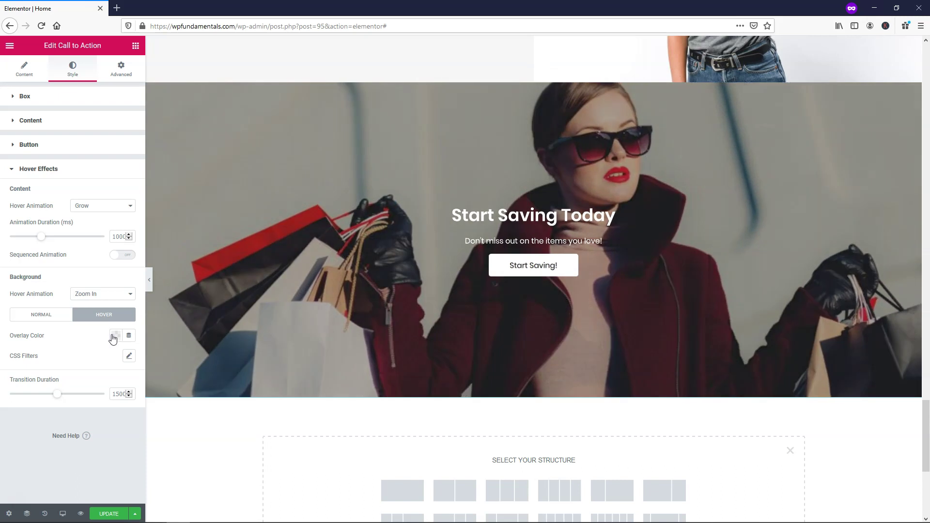
# Set the hover overlay colour to a partly transparent black
pyautogui.click(116, 335)
pyautogui.click(147, 359)
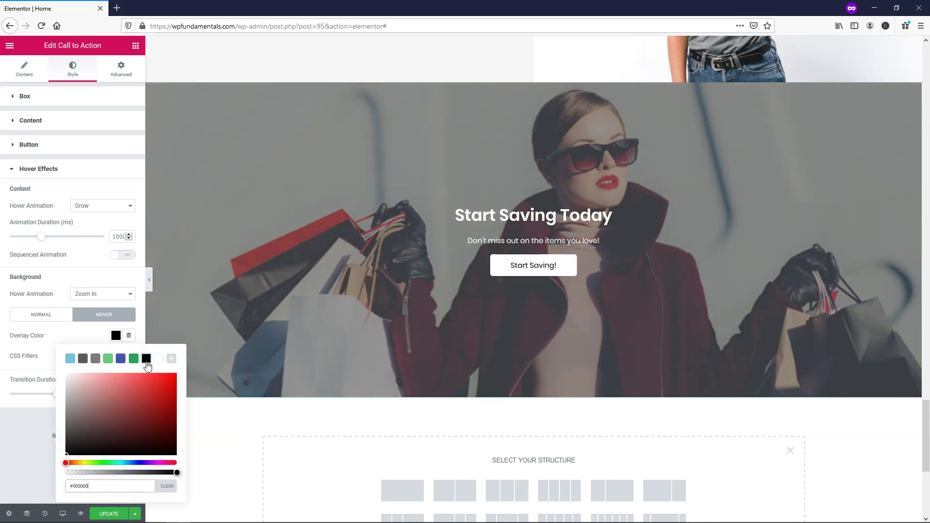
pyautogui.moveTo(173, 473); pyautogui.dragTo(151, 472)
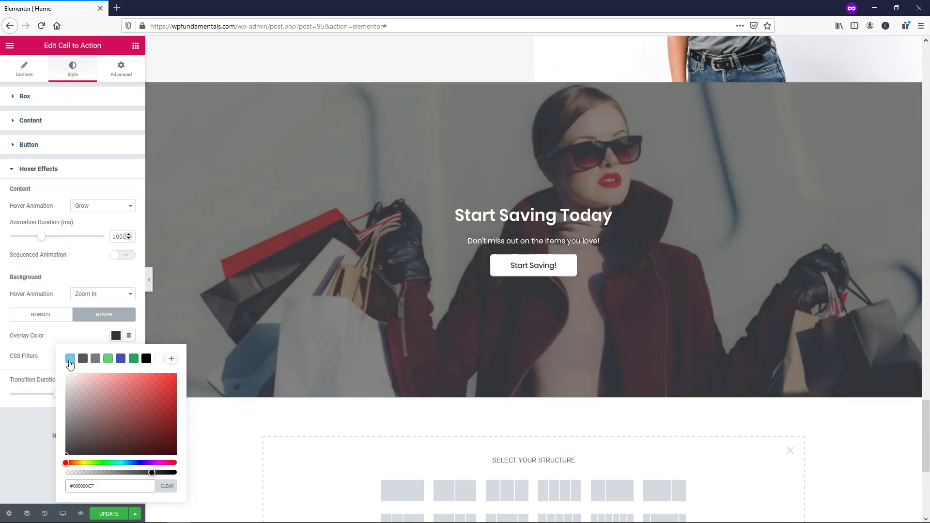
pyautogui.click(70, 359)
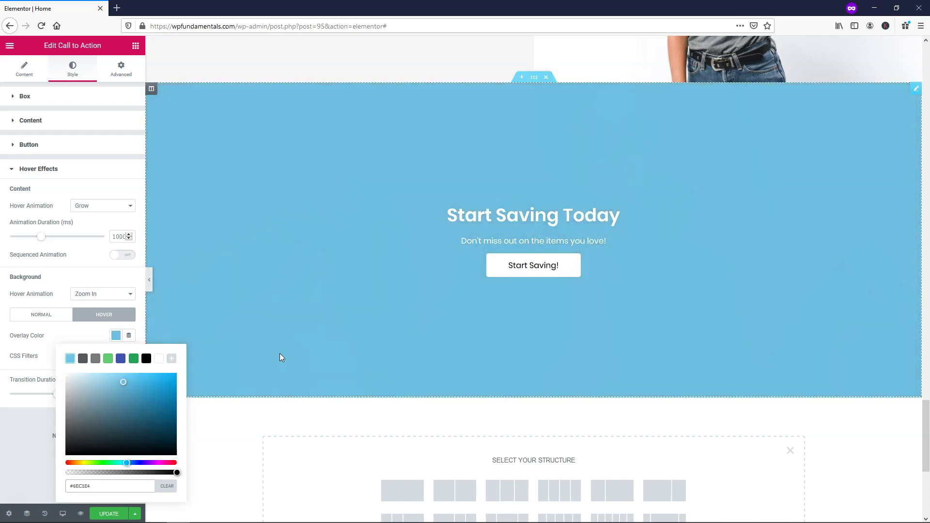
pyautogui.write('A6')
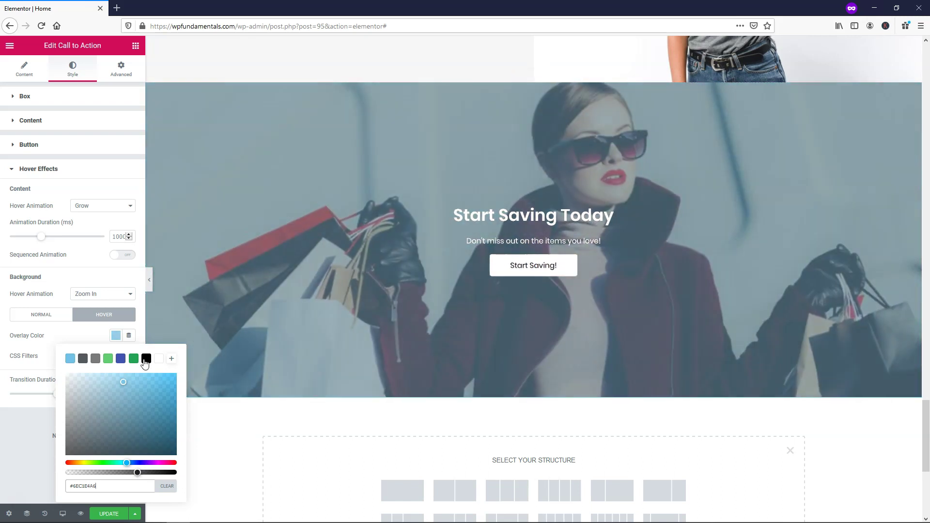
pyautogui.click(146, 358)
pyautogui.click(142, 473)
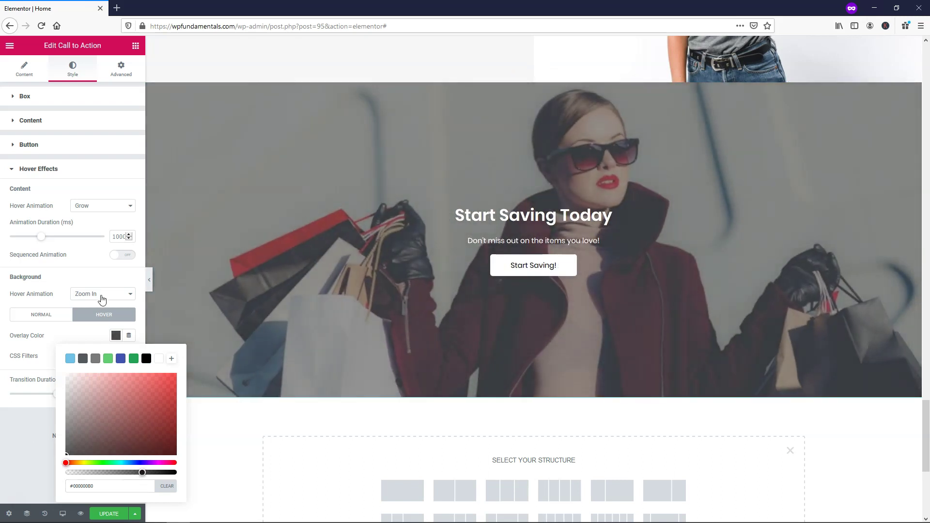
# Set the background hover animation to Zoom Out and save the page with Update
pyautogui.click(98, 294)
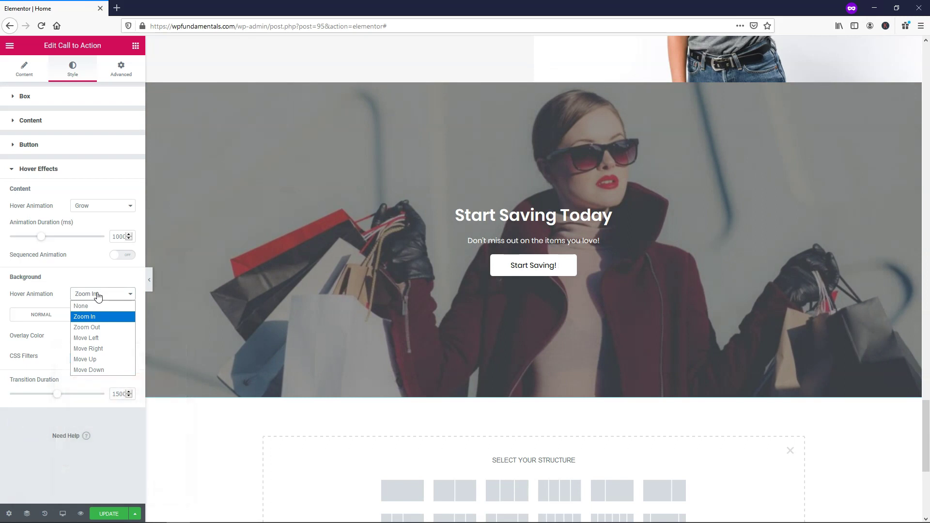
pyautogui.click(96, 327)
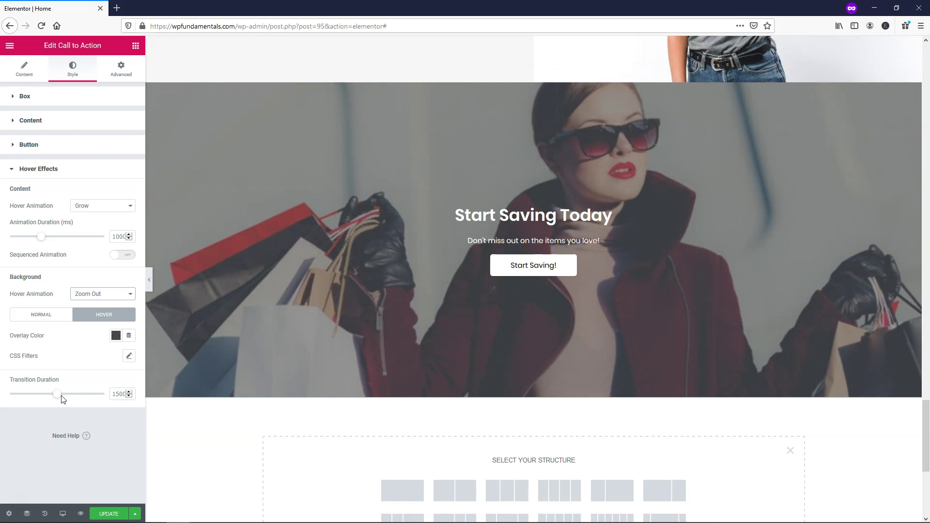
pyautogui.click(109, 512)
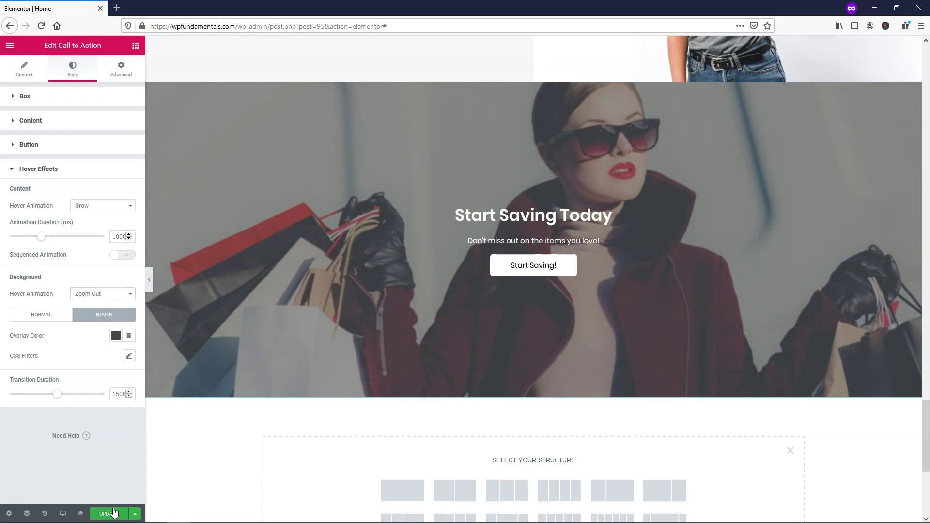